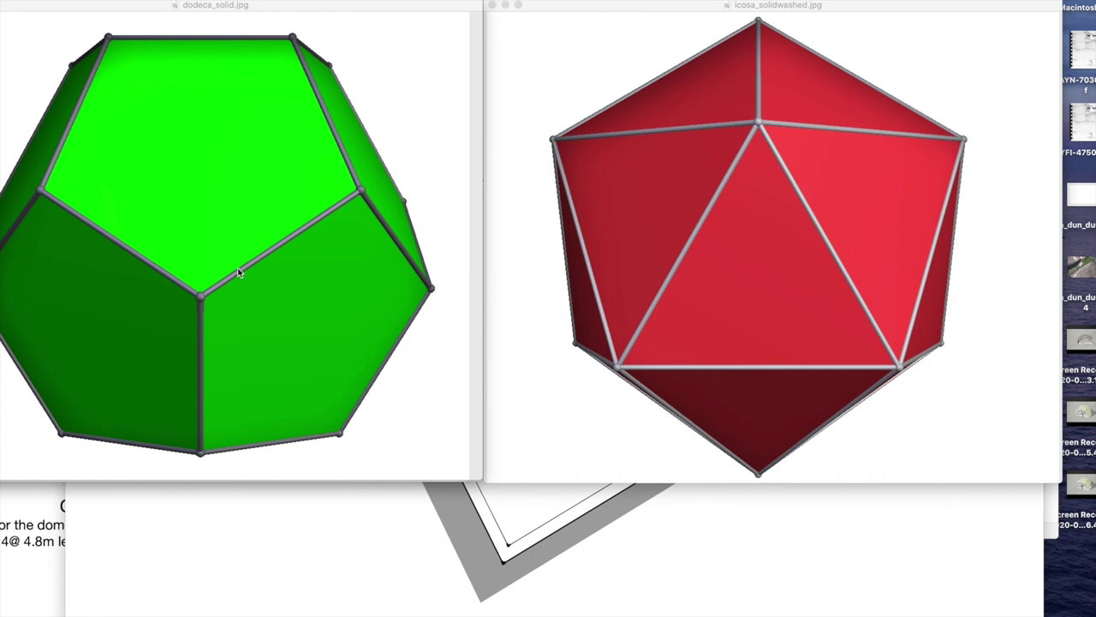
Step: Close the dodecahedron image, bring the pentakis dodecahedron image forward, then return to SketchUp
left_click(128, 15)
left_click_drag(6, 12, 59, 12)
left_click(3, 8)
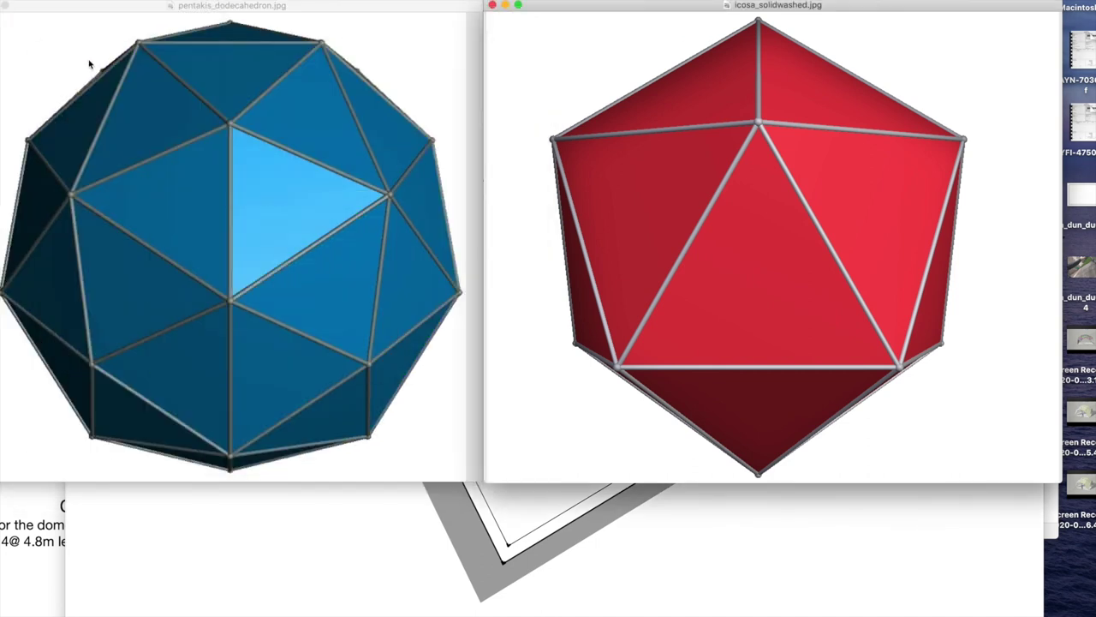
left_click(348, 17)
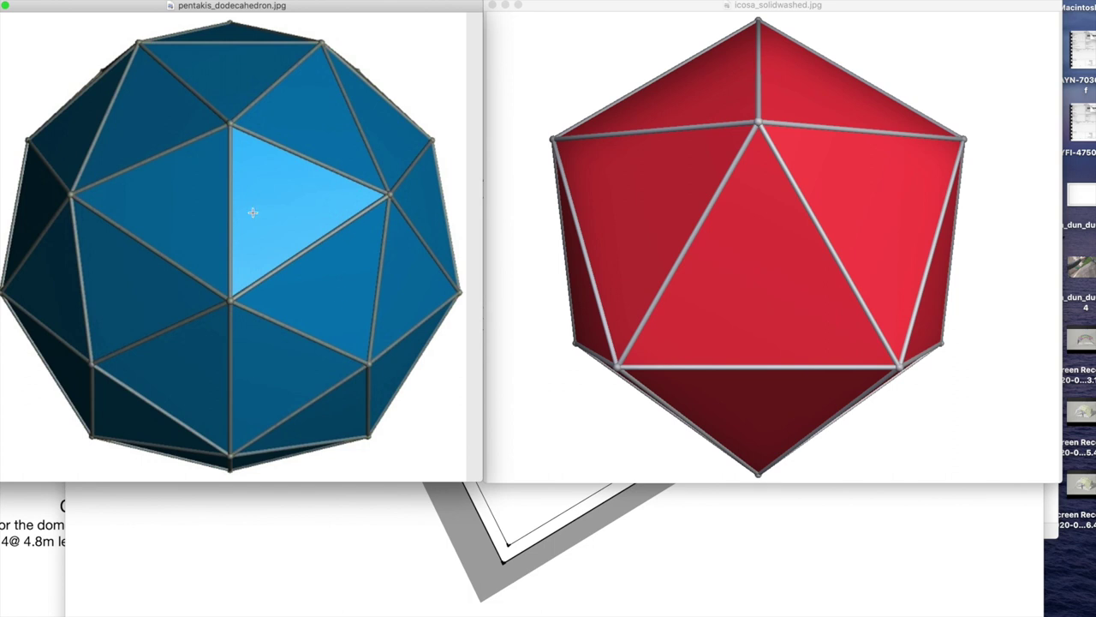
key("super+Tab")
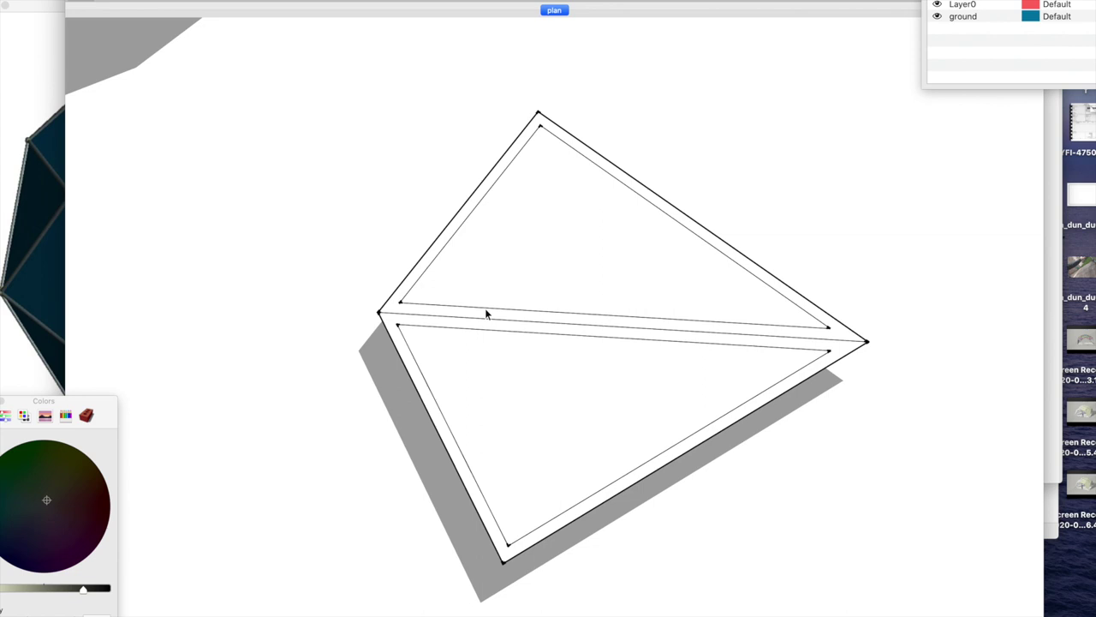
Step: Inside the panel group, paint the lower triangle's border and face orange-red
double_click(504, 369)
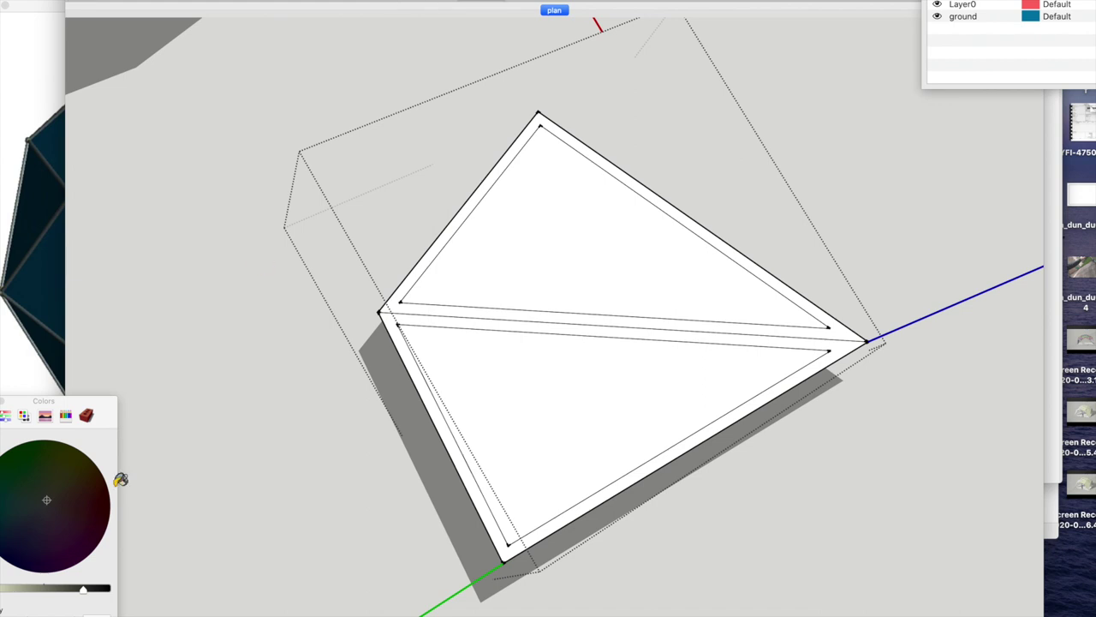
left_click_drag(83, 587, 25, 587)
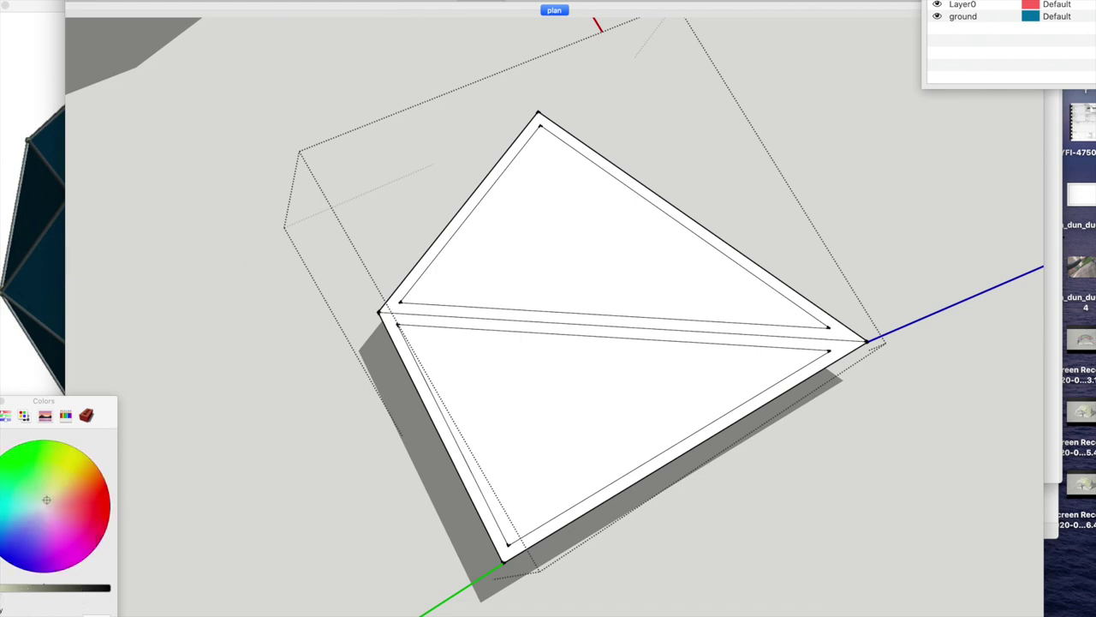
left_click(78, 515)
left_click(81, 492)
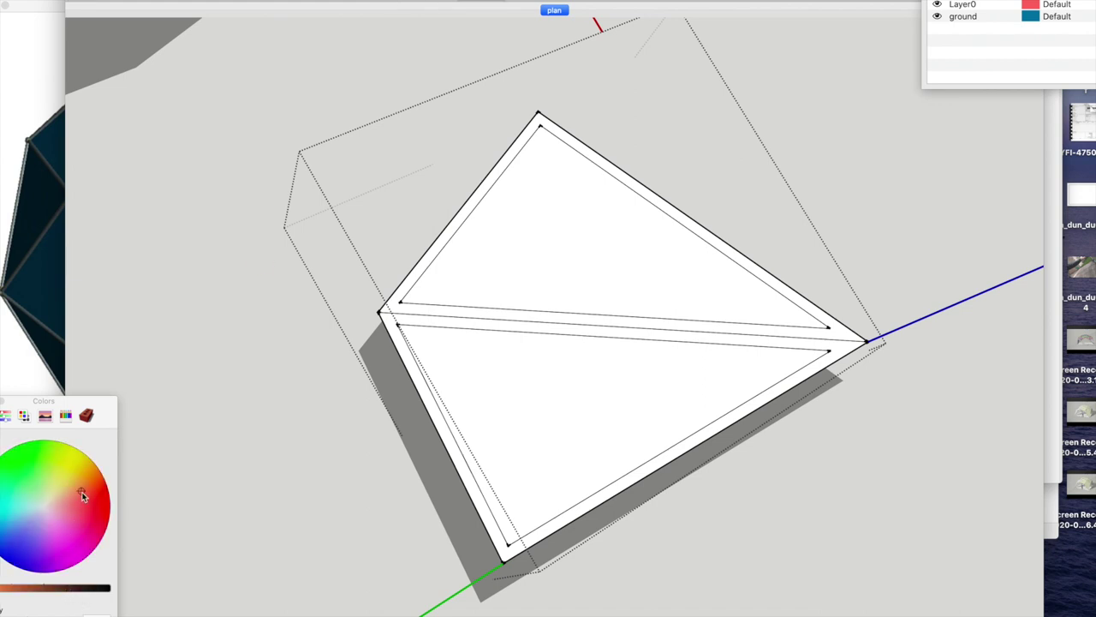
left_click(494, 316)
left_click(582, 386)
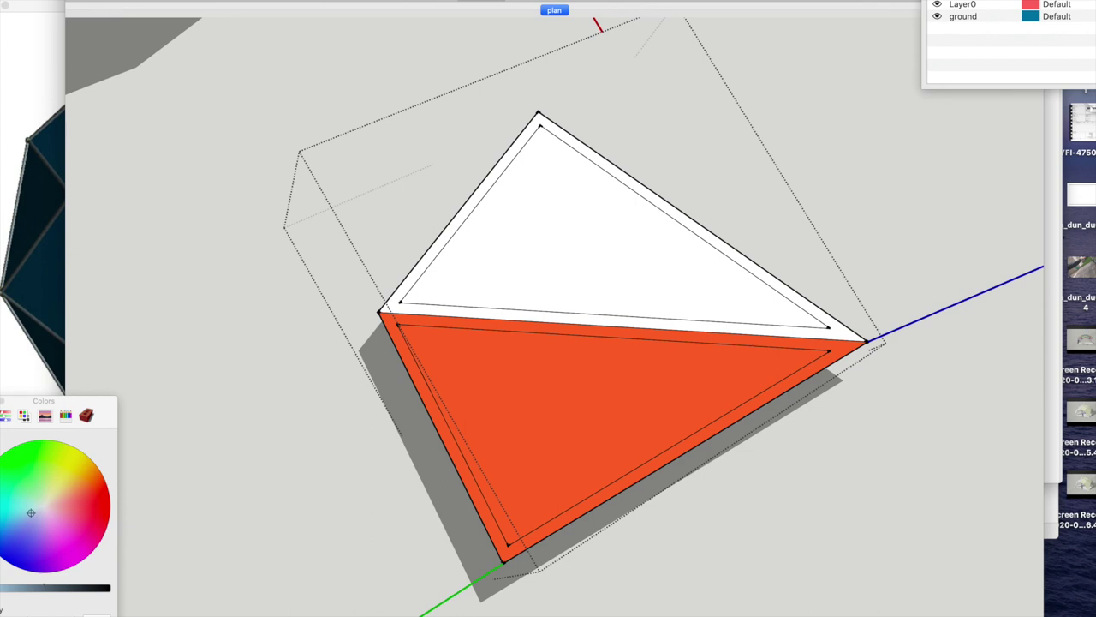
Step: Undo the orange paint so the lower triangle returns to white
left_click(182, 119)
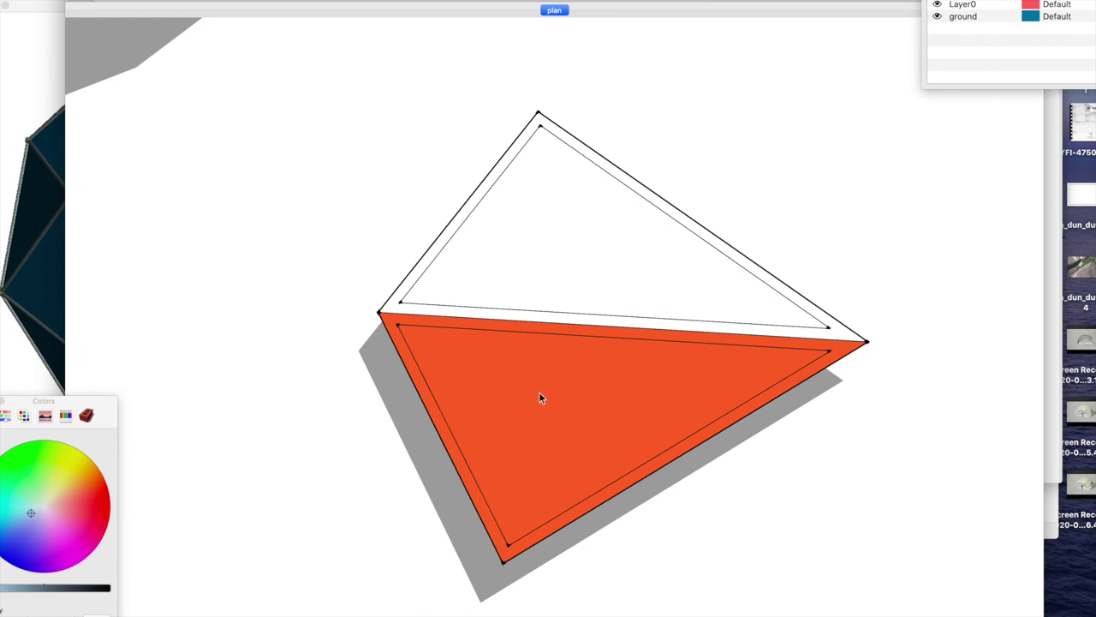
double_click(598, 390)
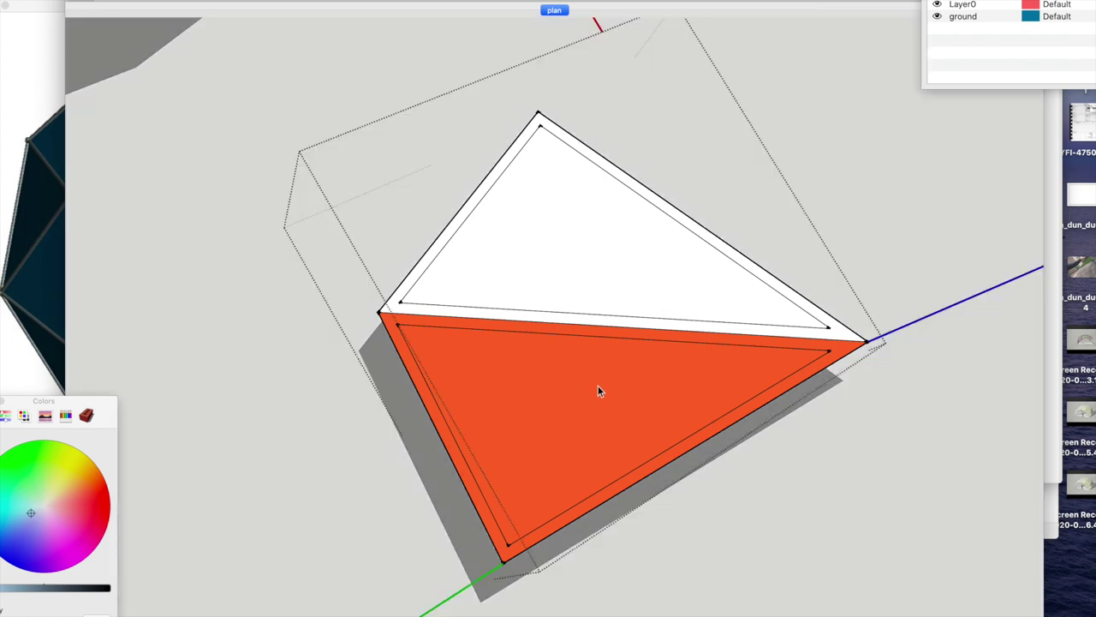
key("super+z")
key("b")
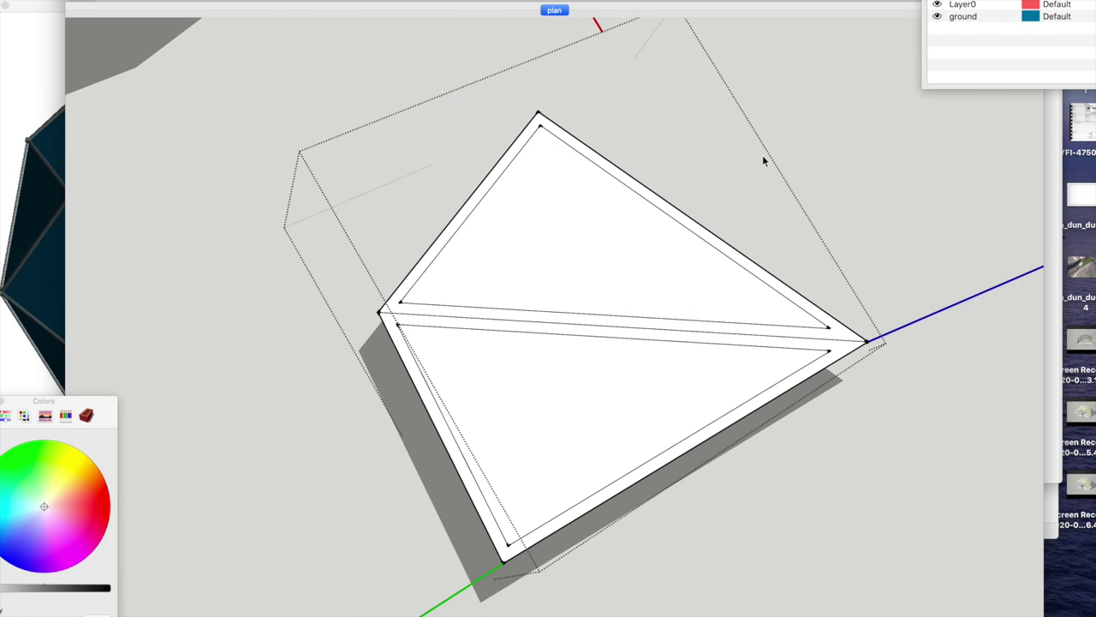
left_click(805, 151)
Step: Orbit and zoom around the two domes and the triangle panel
scroll(673, 330, "down", 5)
scroll(672, 324, "down", 3)
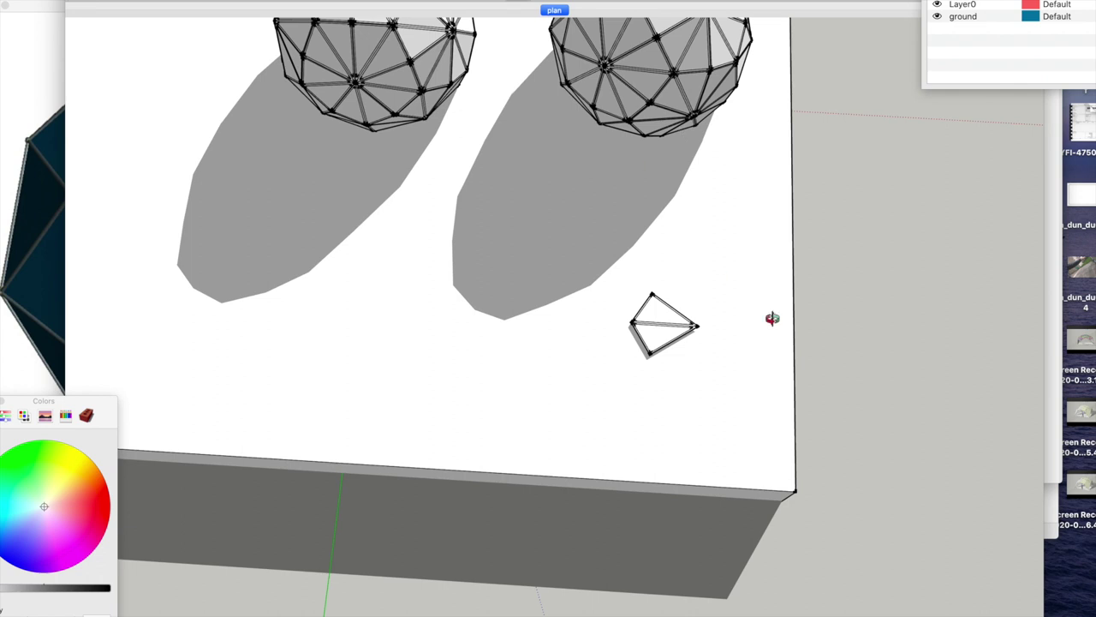
mouse_move(771, 318)
middle_mouse_down()
mouse_move(417, 279)
mouse_move(433, 237)
middle_mouse_up()
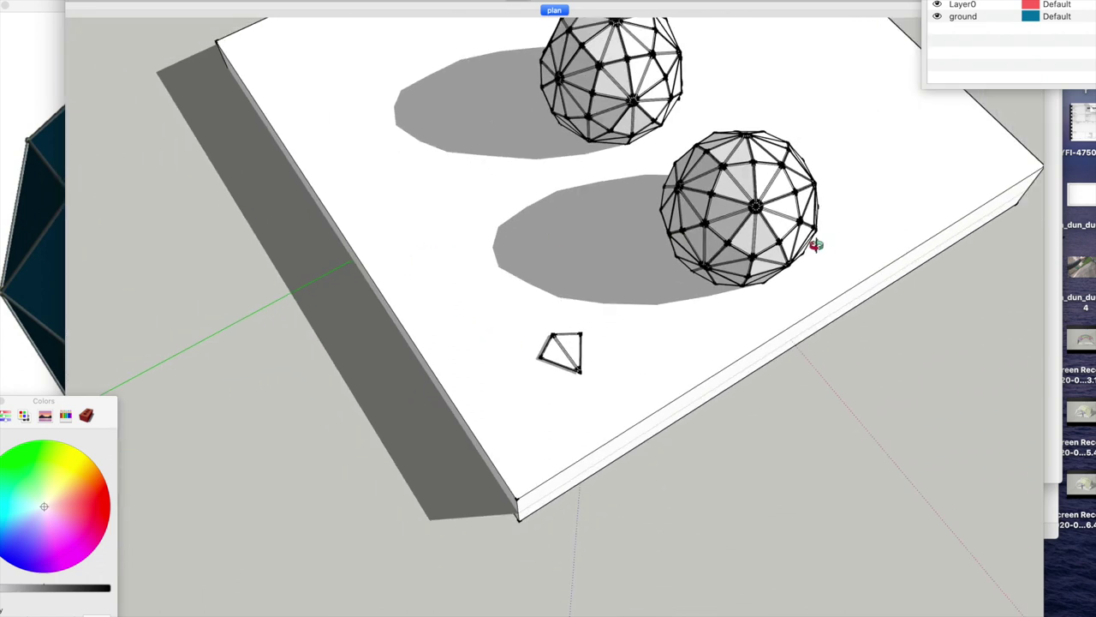
scroll(808, 244, "up", 5)
mouse_move(805, 245)
middle_mouse_down()
mouse_move(664, 242)
mouse_move(768, 217)
mouse_move(702, 231)
mouse_move(627, 265)
middle_mouse_up()
scroll(768, 218, "up", 3)
scroll(627, 266, "down", 2)
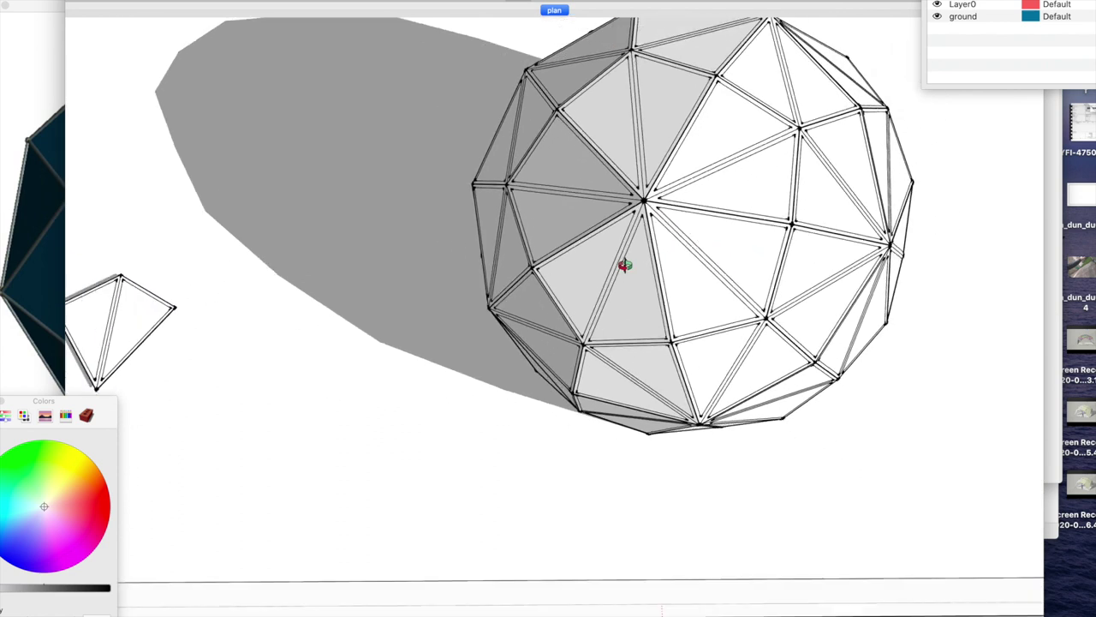
scroll(793, 135, "up", 3)
mouse_move(719, 208)
middle_mouse_down()
mouse_move(727, 176)
mouse_move(739, 174)
middle_mouse_up()
scroll(669, 302, "down", 1)
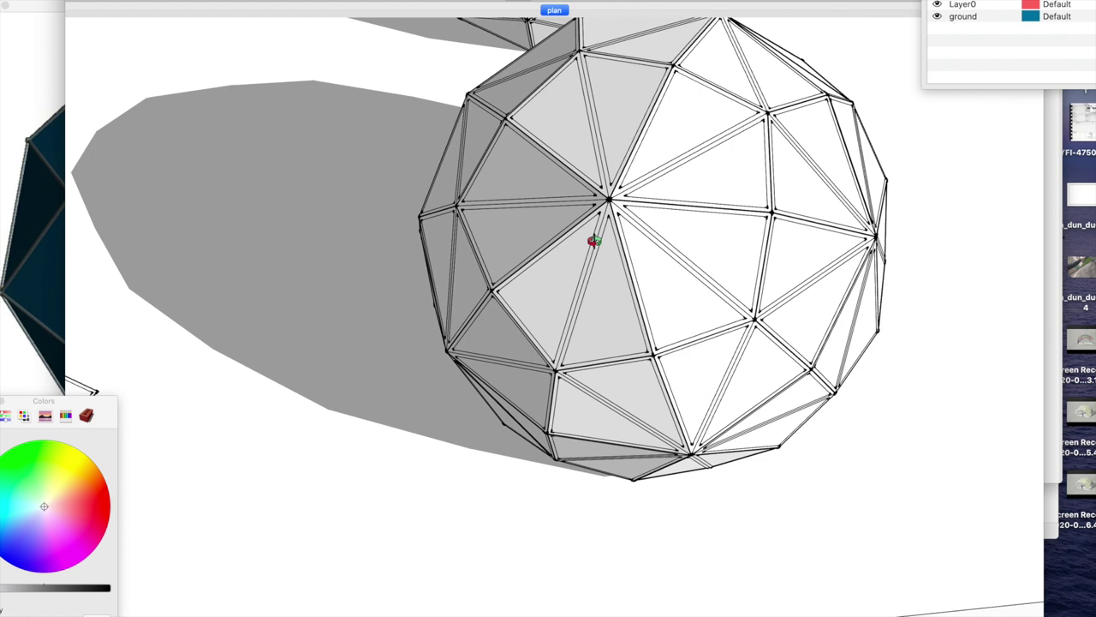
Step: Inspect the front geodesic dome up close, then bring the second dome into view
left_click_drag(593, 241, 711, 306)
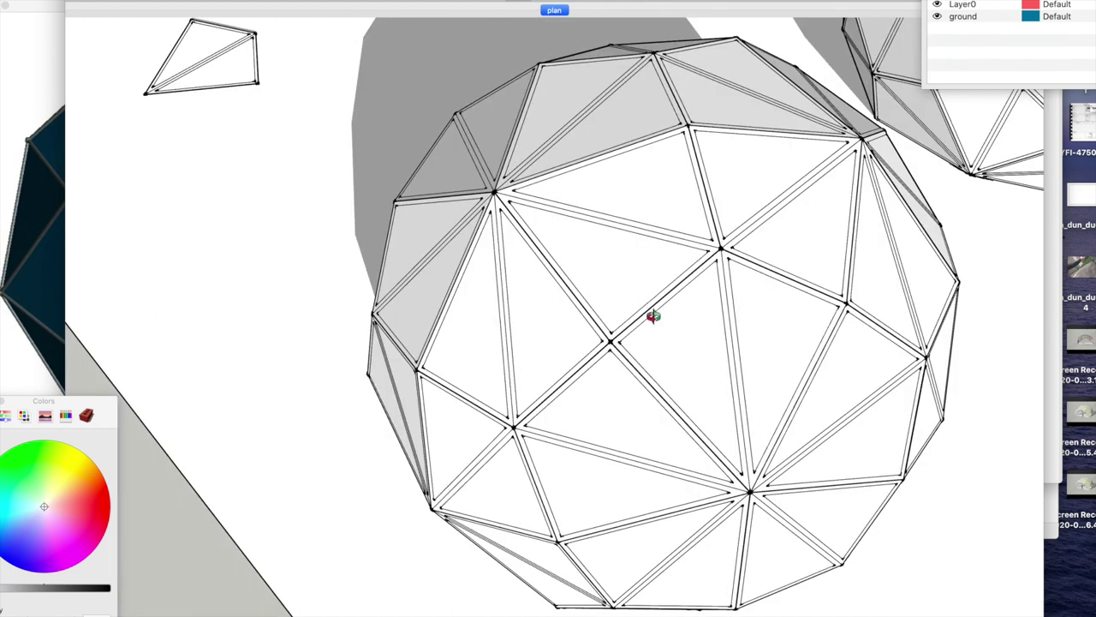
scroll(656, 323, "up", 2)
scroll(656, 315, "down", 5)
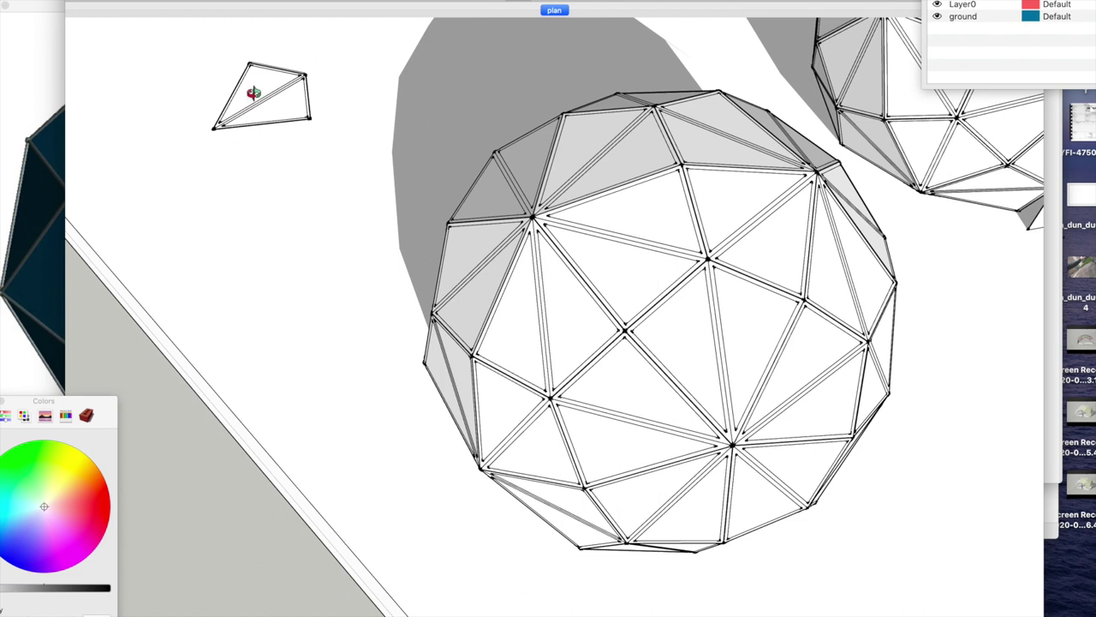
scroll(246, 65, "up", 2)
scroll(246, 66, "up", 3)
scroll(428, 177, "down", 3)
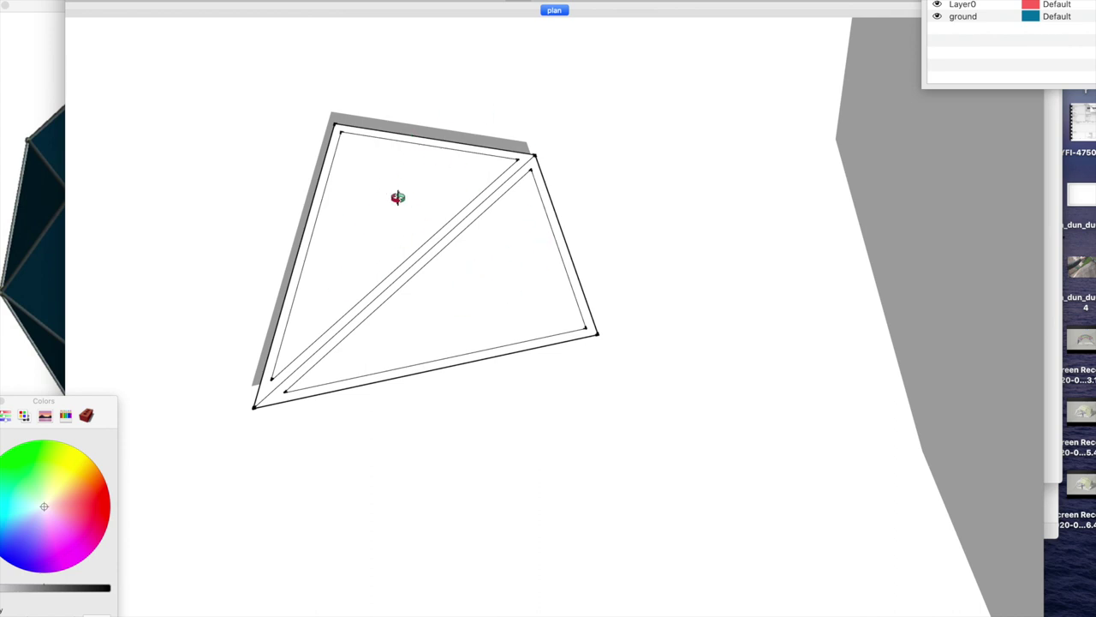
scroll(390, 192, "down", 10)
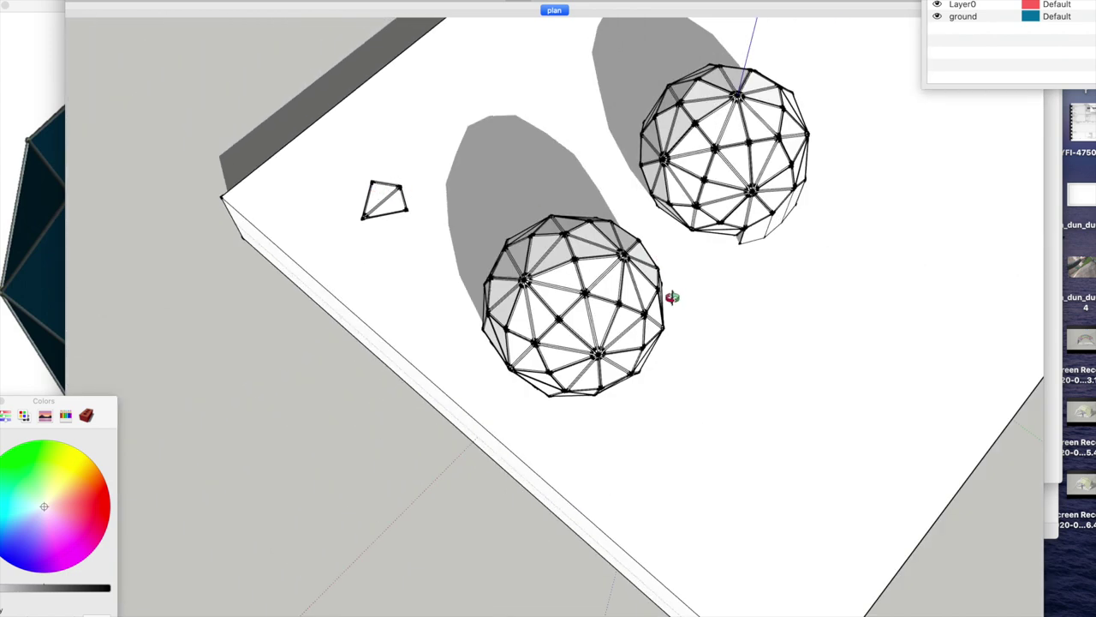
scroll(599, 376, "up", 6)
scroll(606, 212, "up", 3)
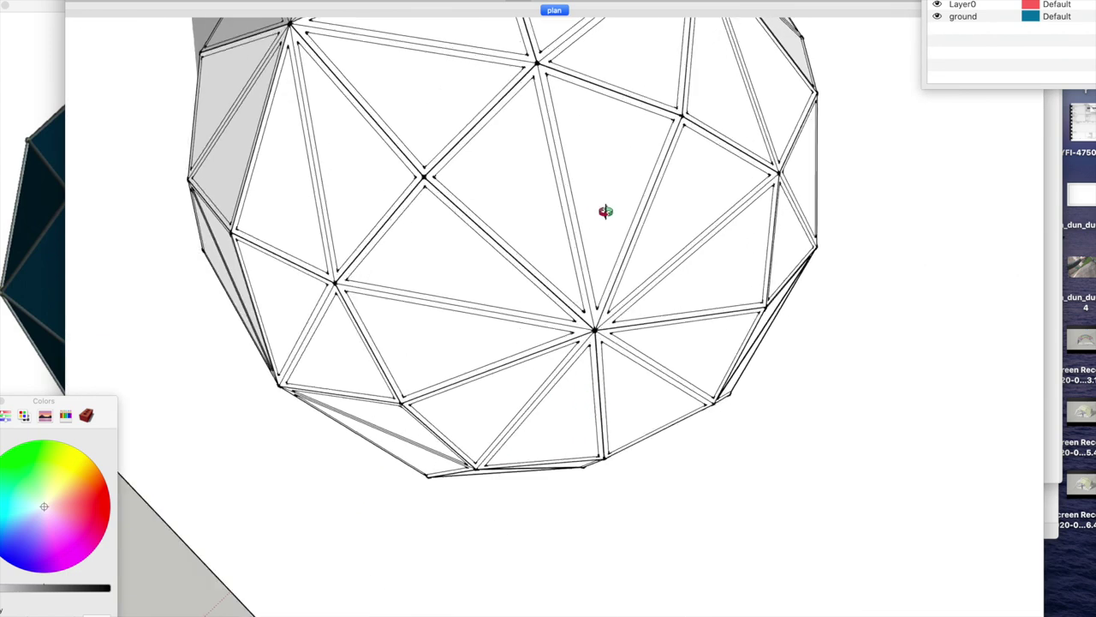
left_click_drag(581, 297, 562, 203)
scroll(580, 325, "down", 2)
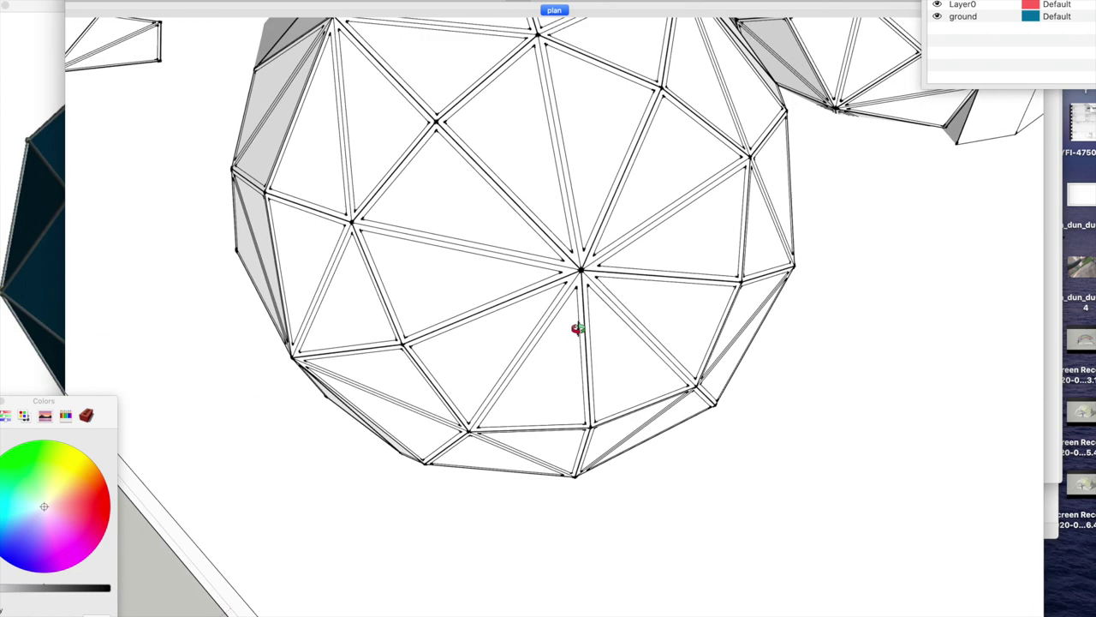
left_click_drag(600, 323, 609, 191)
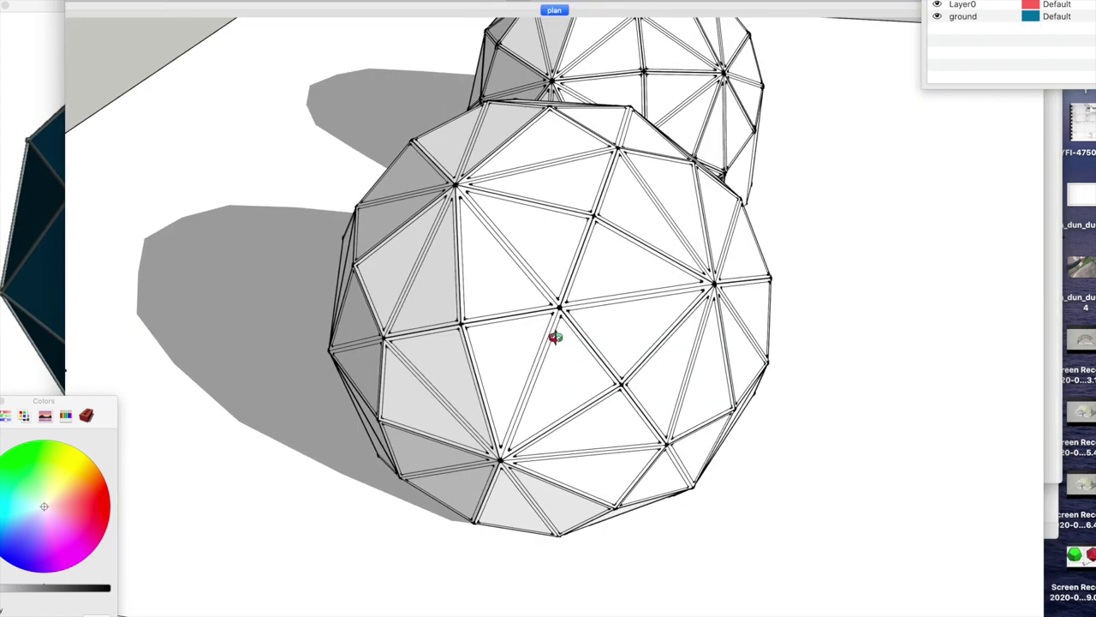
left_click_drag(556, 301, 497, 275)
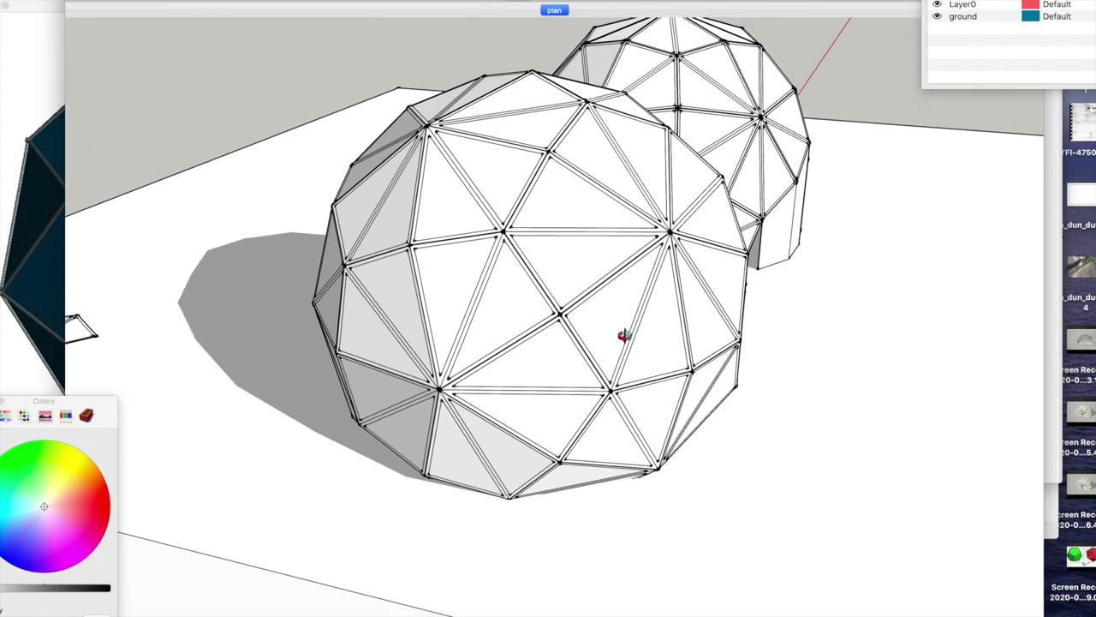
scroll(591, 335, "up", 3)
left_click_drag(557, 335, 568, 320)
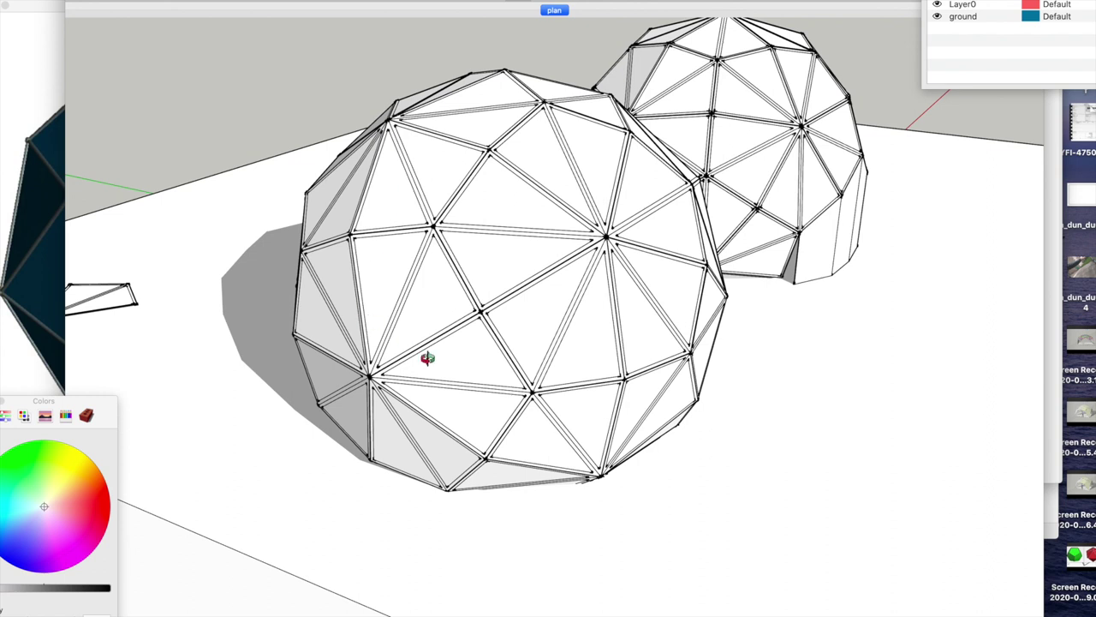
mouse_move(425, 357)
left_mouse_down()
mouse_move(386, 348)
mouse_move(548, 284)
mouse_move(505, 303)
mouse_move(617, 279)
left_mouse_up()
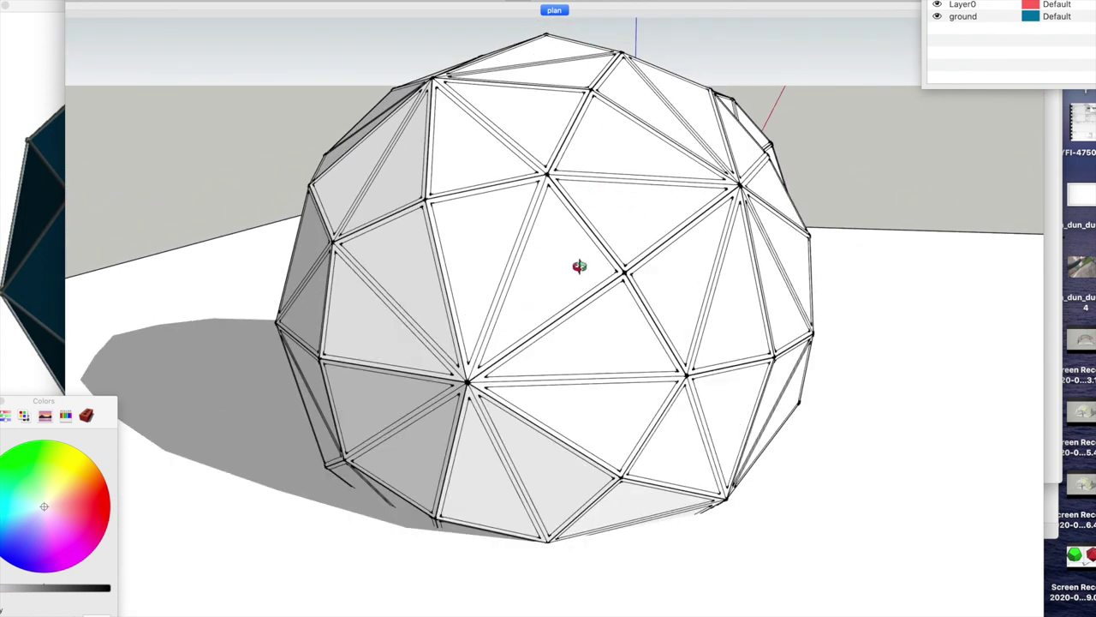
left_click_drag(553, 380, 581, 346)
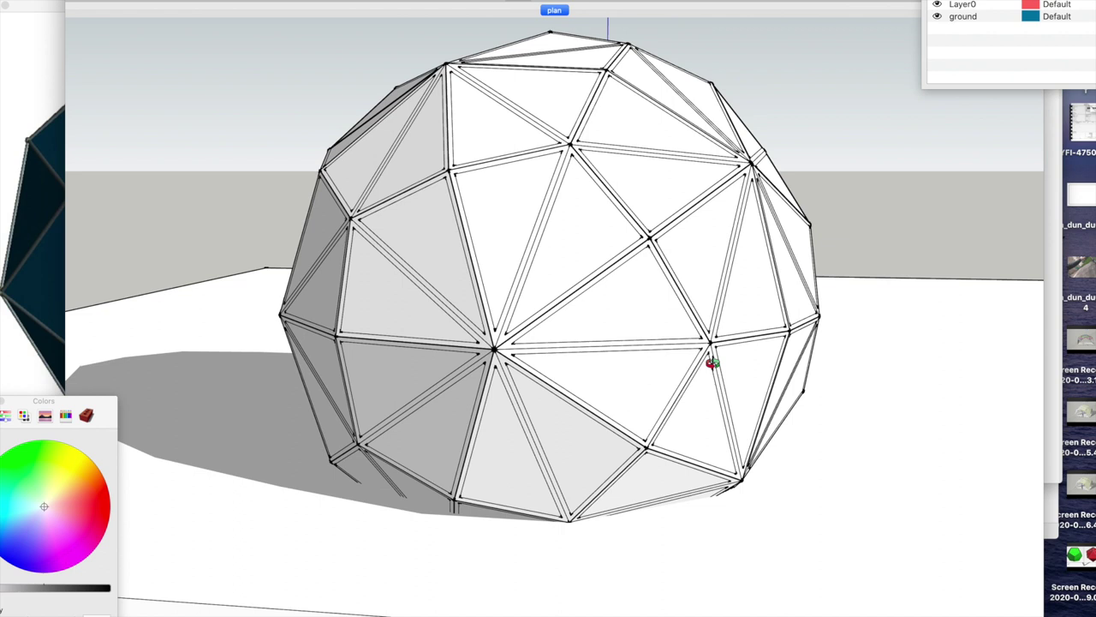
left_click_drag(711, 363, 601, 317)
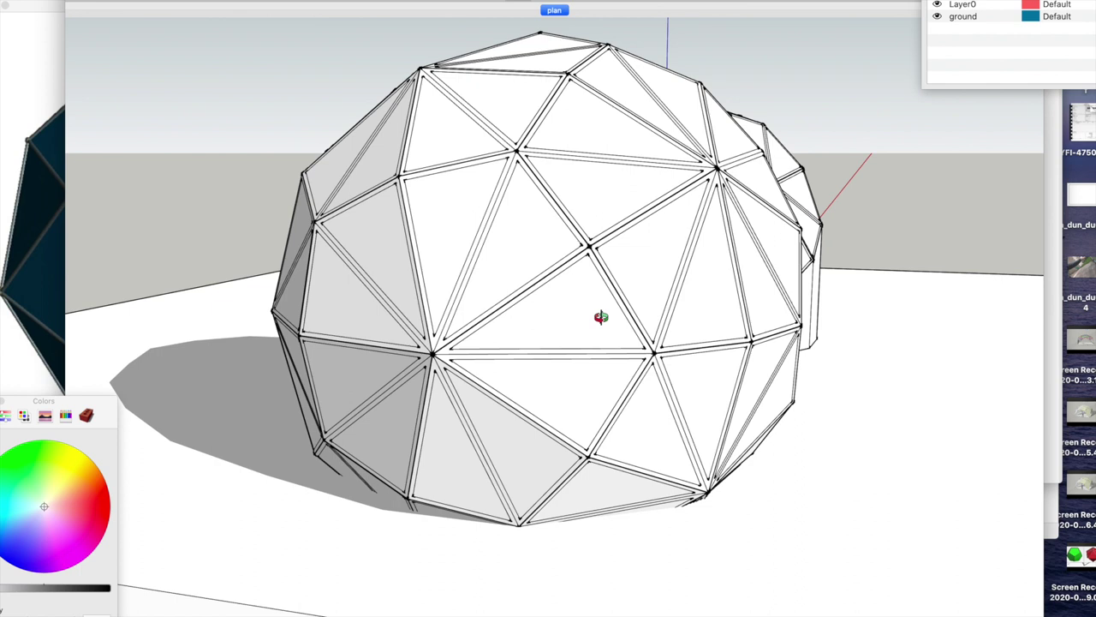
left_click_drag(703, 345, 741, 336)
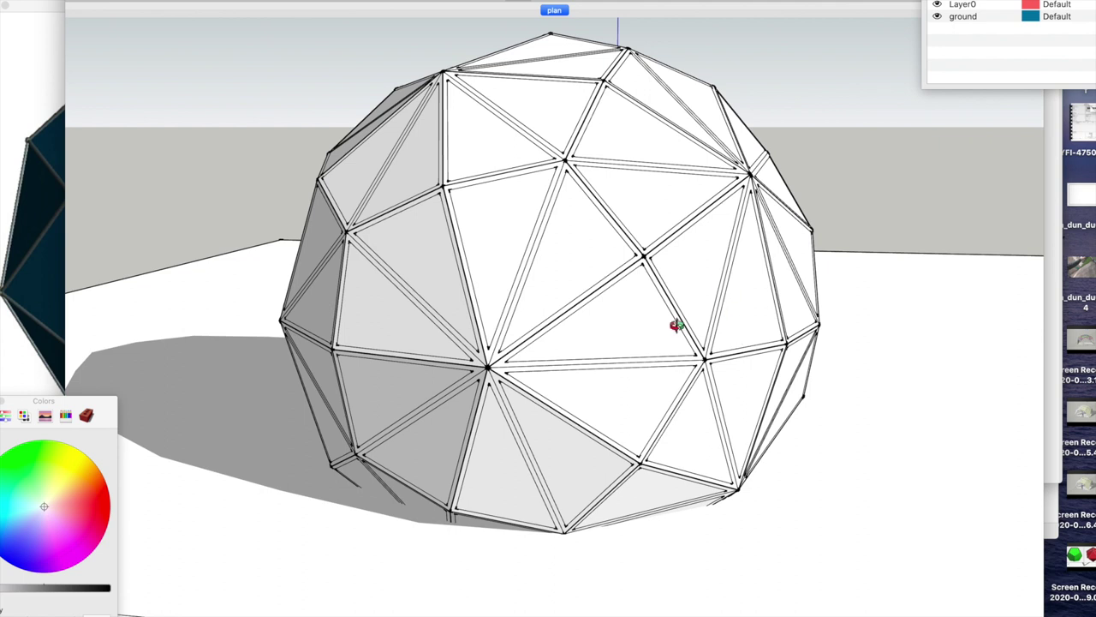
left_click_drag(672, 322, 614, 332)
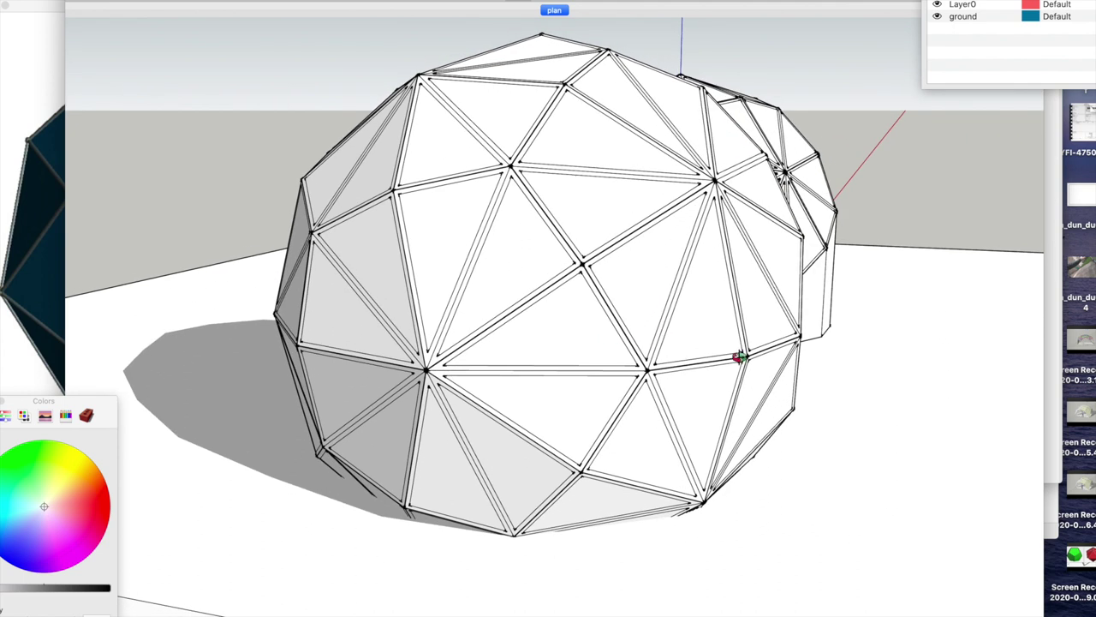
left_click_drag(740, 356, 550, 329)
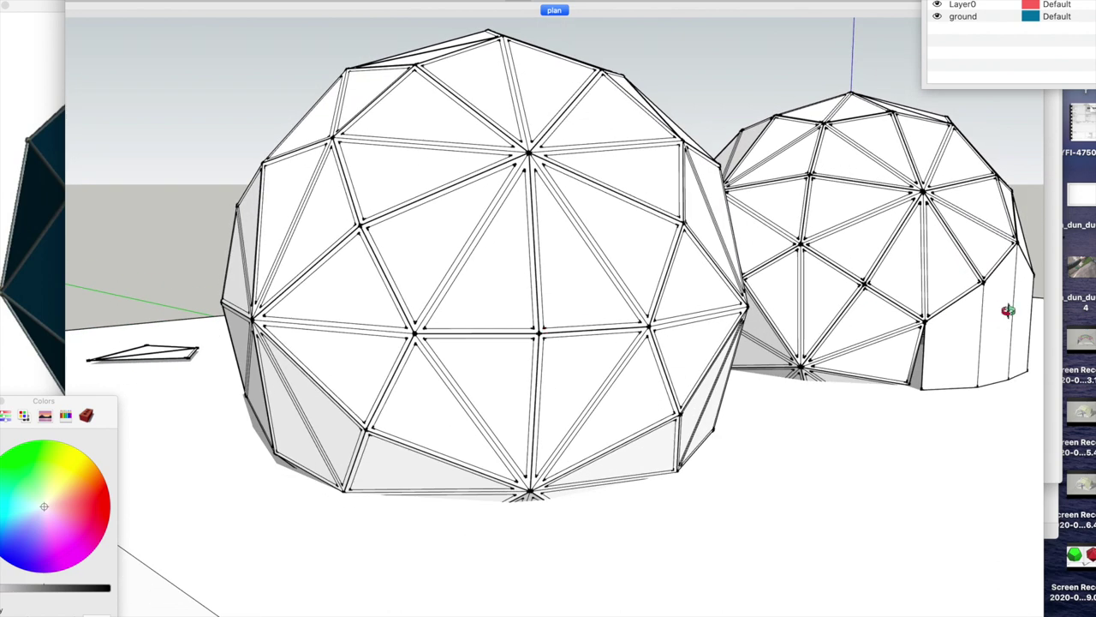
left_click_drag(729, 320, 328, 312)
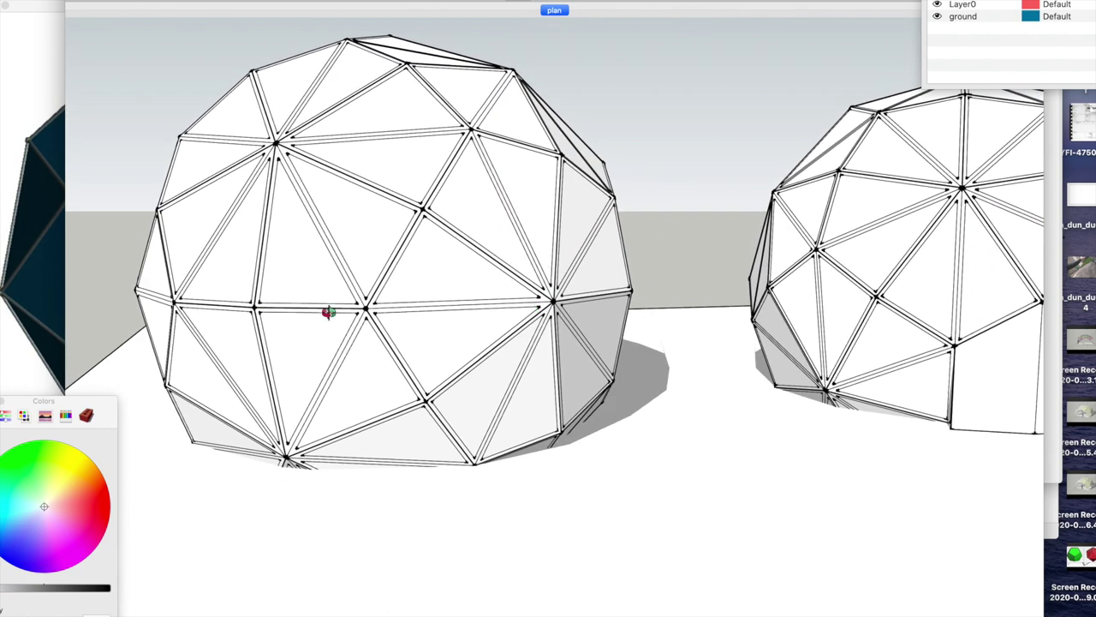
left_click_drag(173, 308, 199, 293)
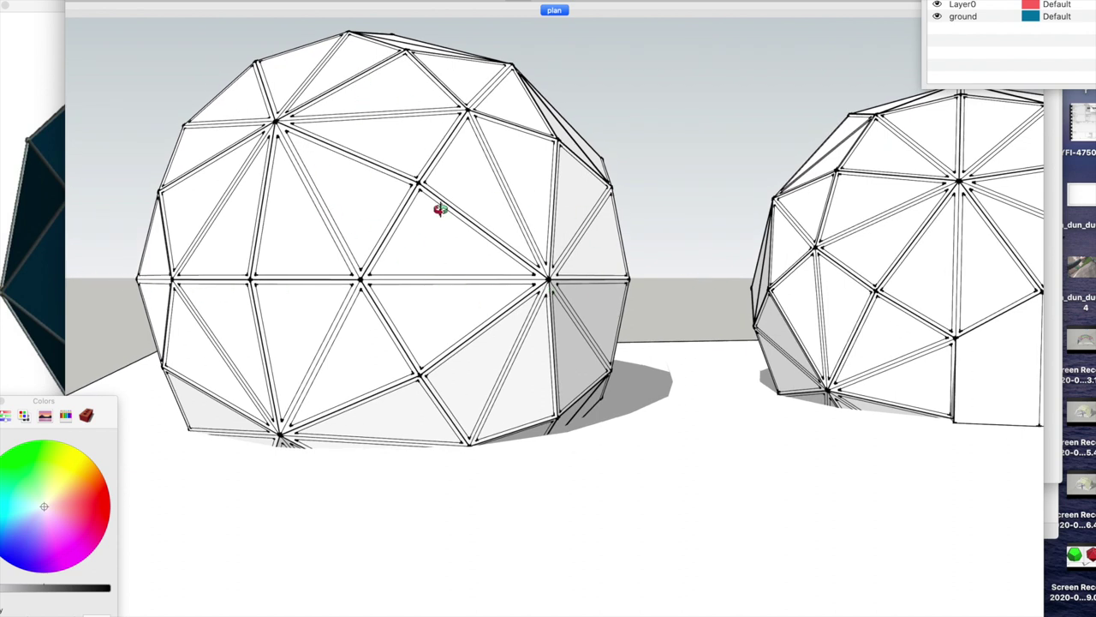
left_click_drag(440, 209, 434, 209)
scroll(411, 281, "down", 3)
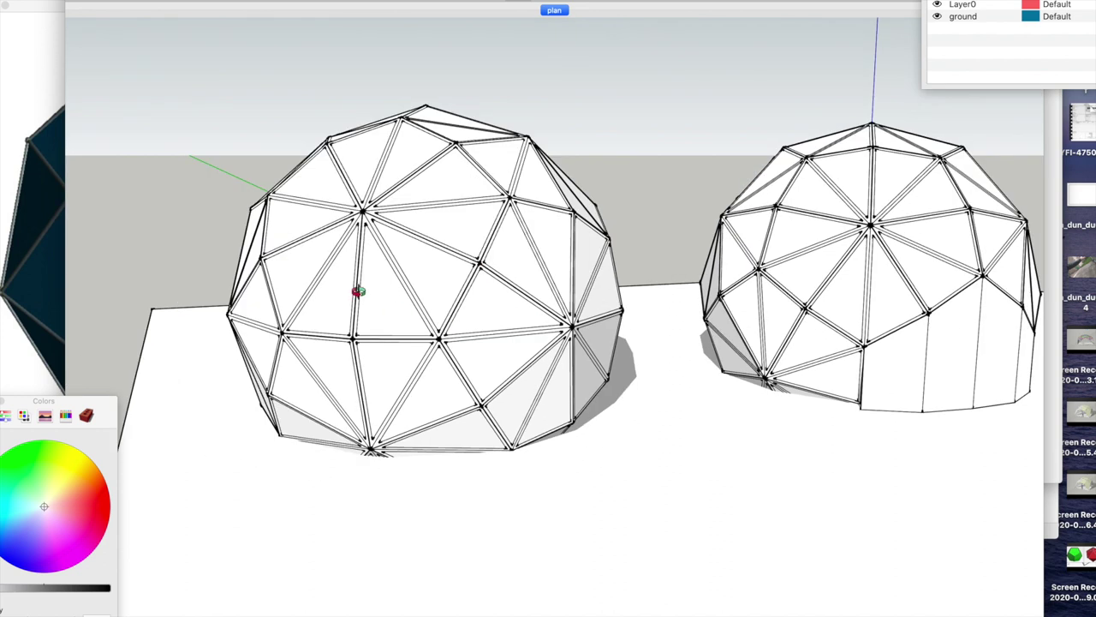
scroll(360, 288, "up", 5)
left_click_drag(362, 288, 454, 318)
scroll(457, 324, "up", 3)
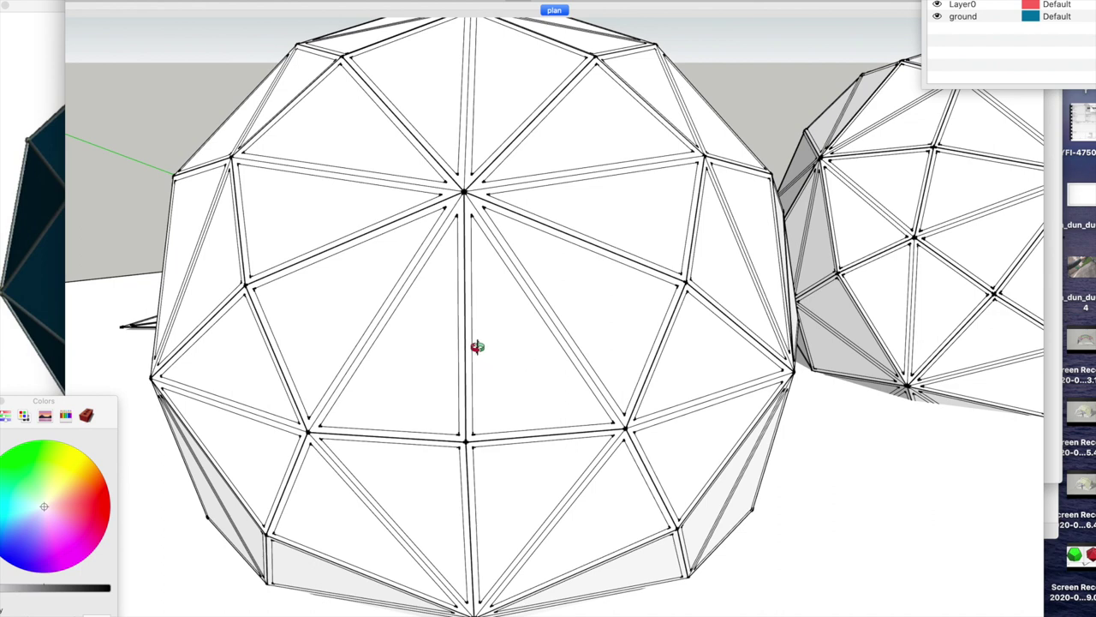
left_click_drag(453, 311, 579, 318)
scroll(392, 306, "down", 3)
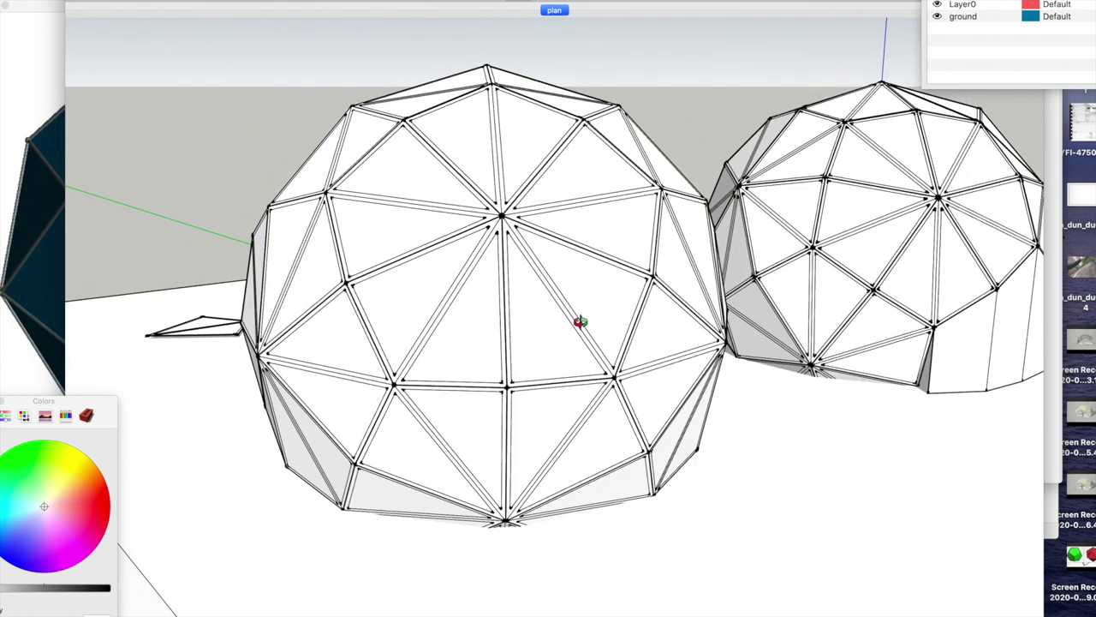
scroll(560, 335, "up", 2)
mouse_move(489, 323)
left_mouse_down()
mouse_move(651, 357)
mouse_move(585, 337)
mouse_move(373, 345)
mouse_move(591, 350)
mouse_move(380, 354)
mouse_move(487, 350)
mouse_move(379, 354)
mouse_move(497, 333)
mouse_move(581, 275)
left_mouse_up()
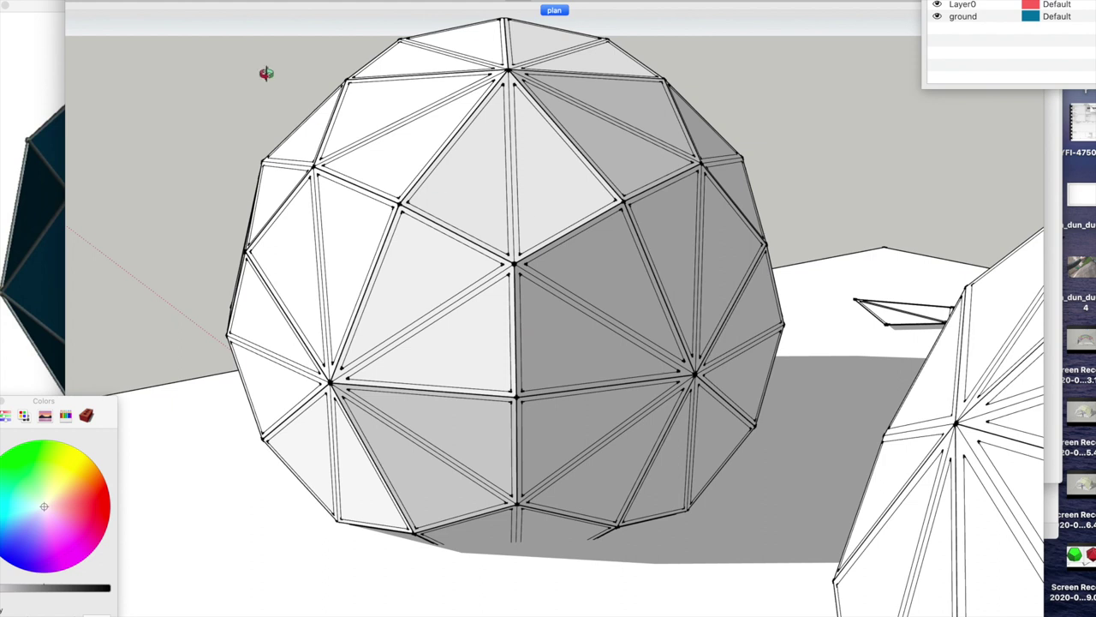
left_click(401, 203)
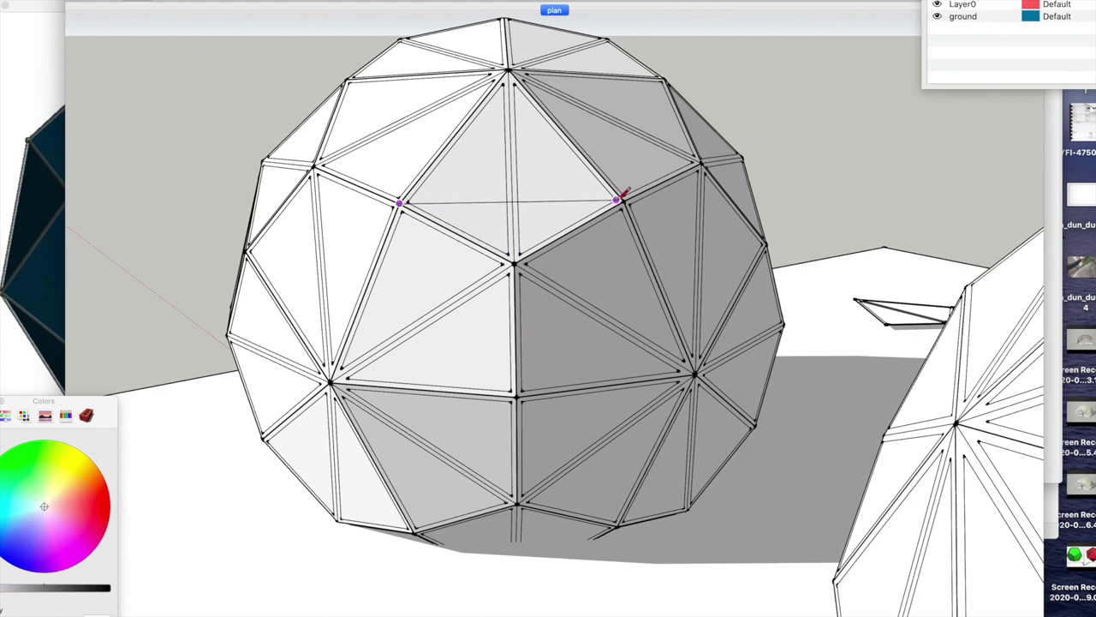
left_click(623, 201)
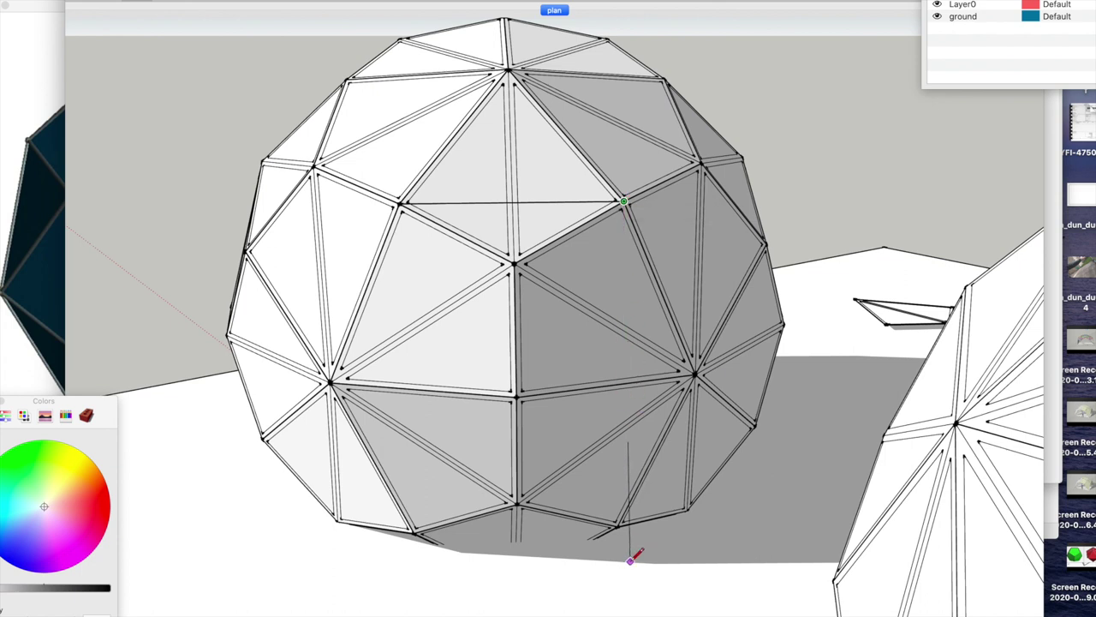
left_click(630, 382)
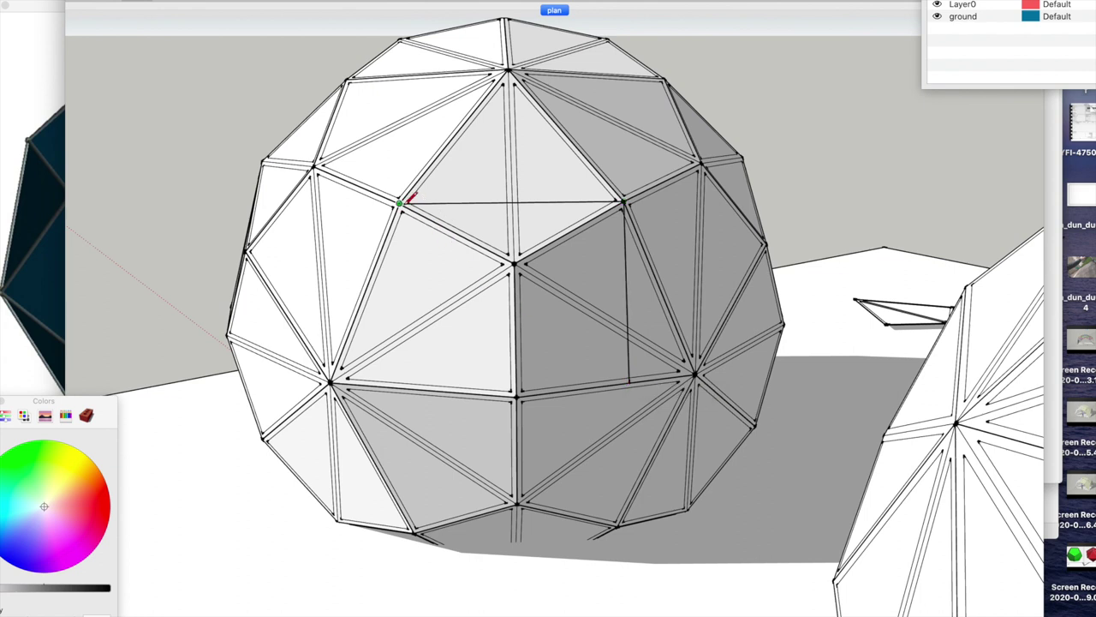
left_click(404, 387)
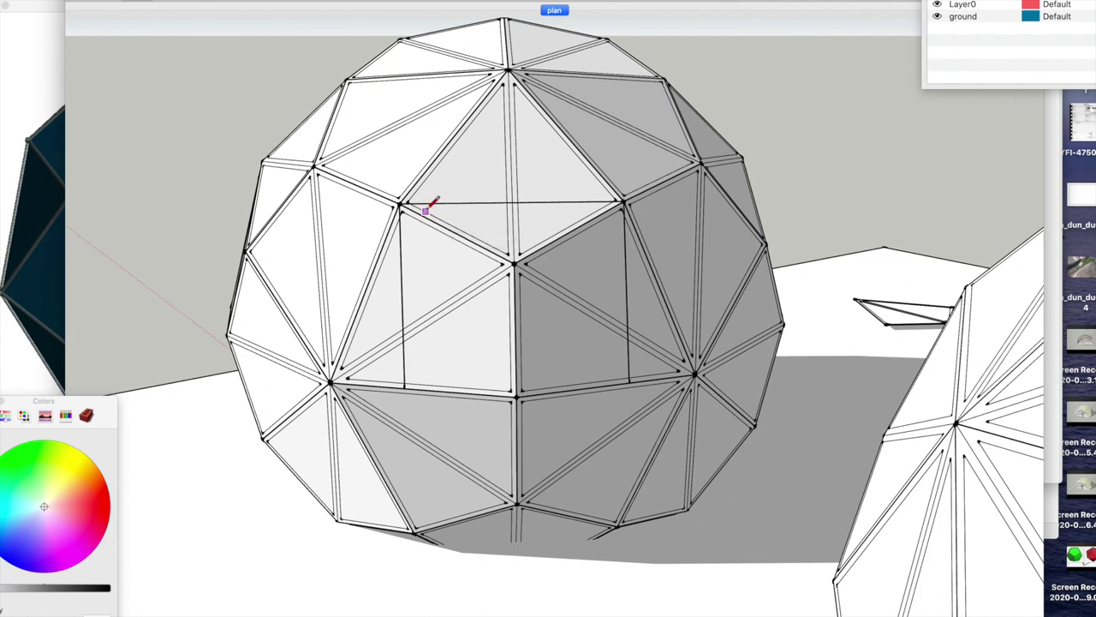
key("super+z")
key("super+z")
key("super+z")
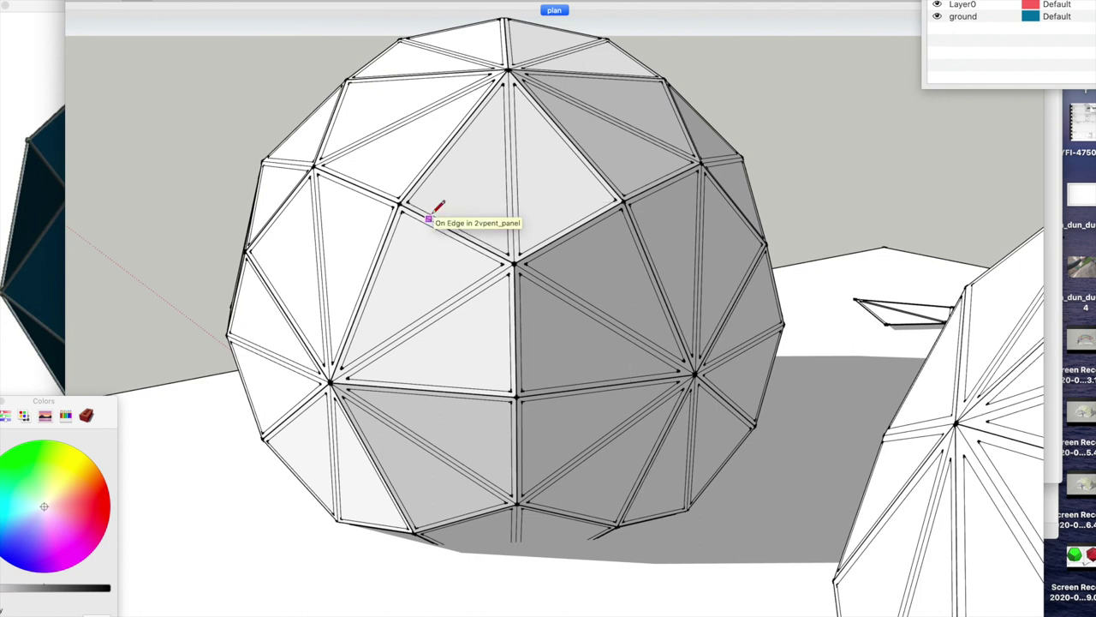
key("super+z")
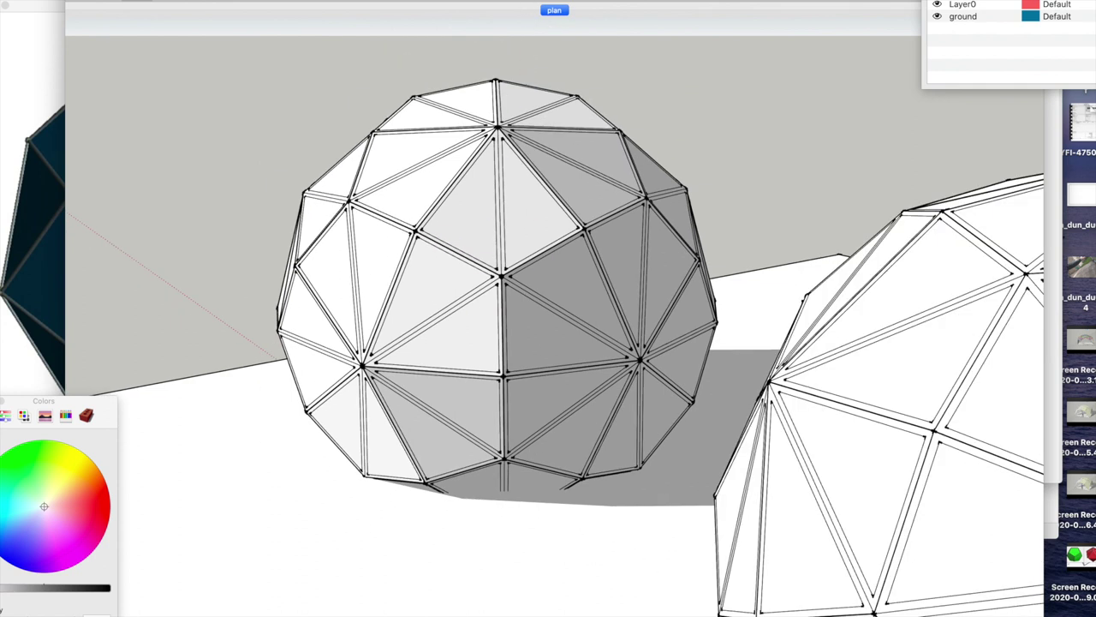
key("super+z")
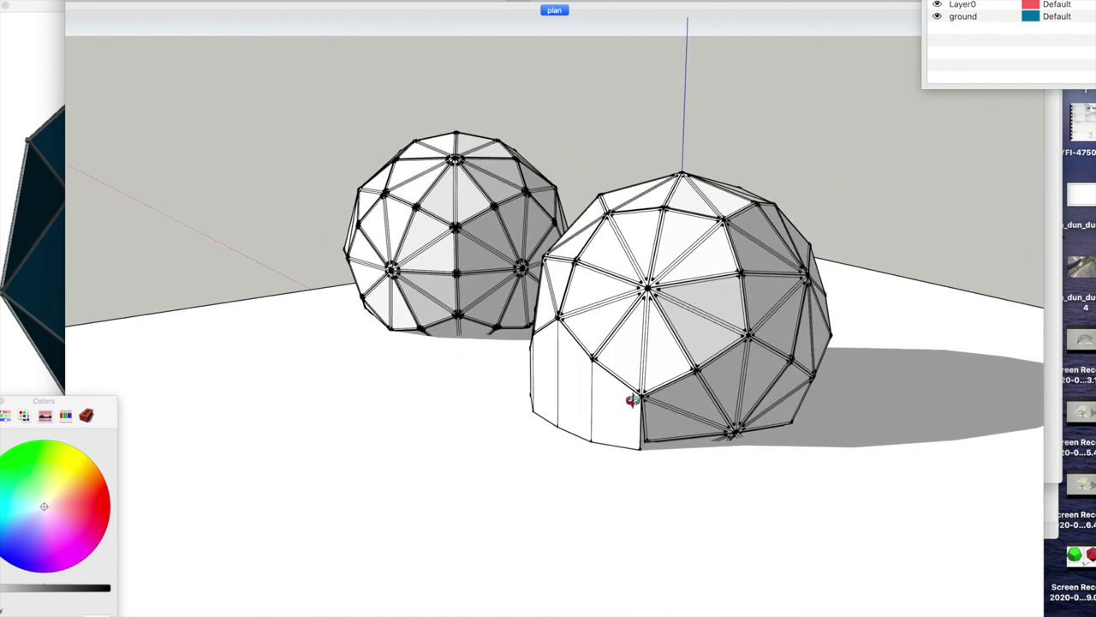
scroll(632, 401, "up", 10)
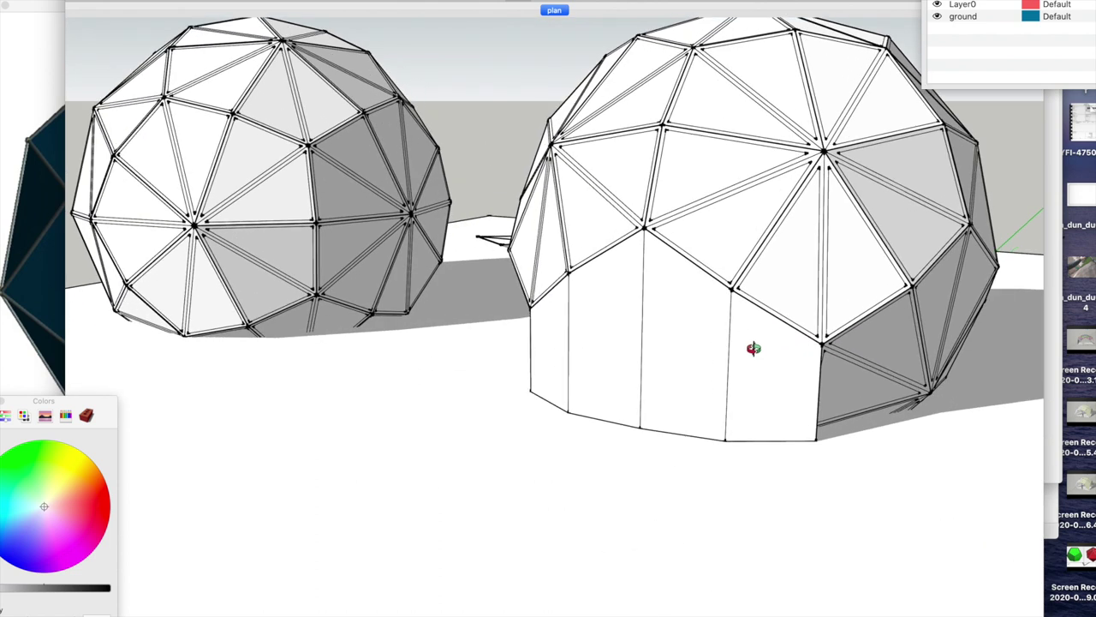
scroll(754, 347, "up", 4)
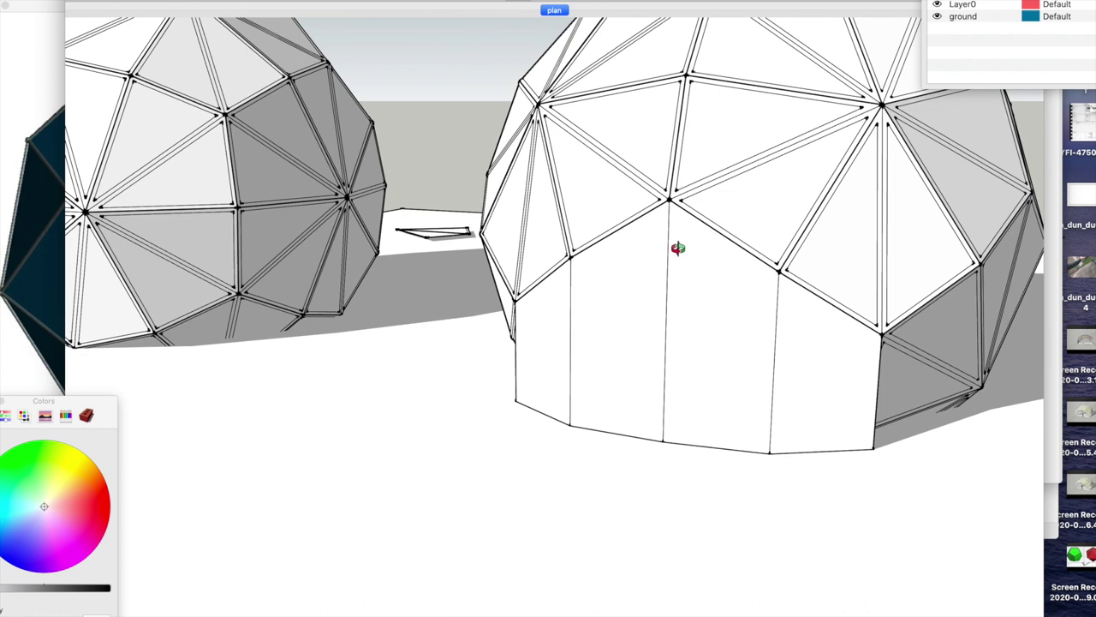
mouse_move(678, 248)
left_mouse_down()
mouse_move(602, 262)
mouse_move(448, 232)
mouse_move(511, 236)
left_mouse_up()
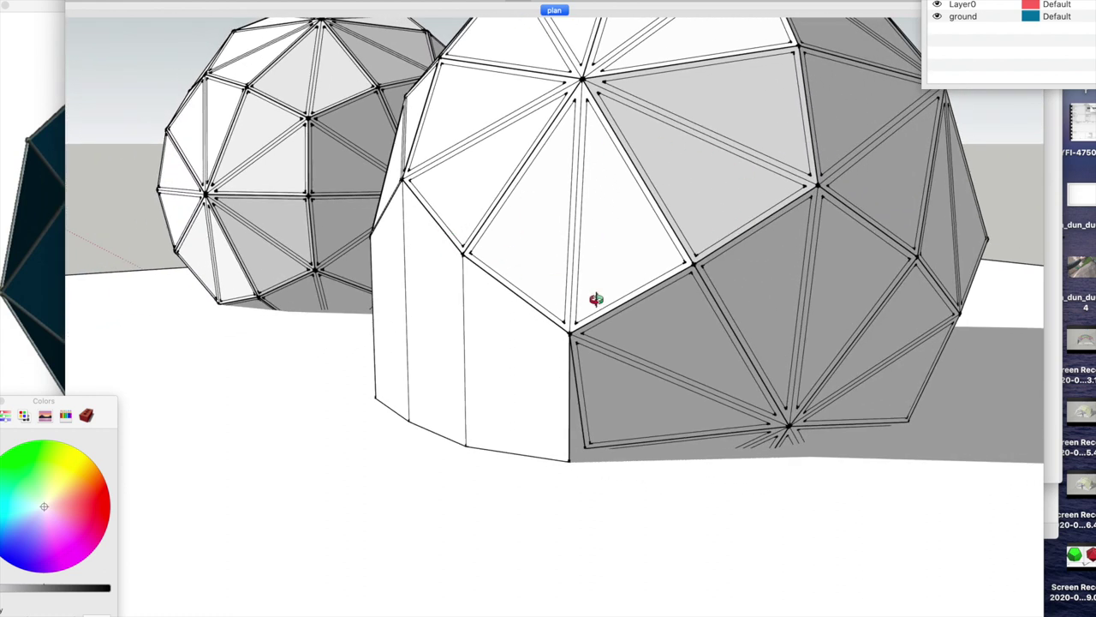
left_click_drag(595, 298, 572, 307)
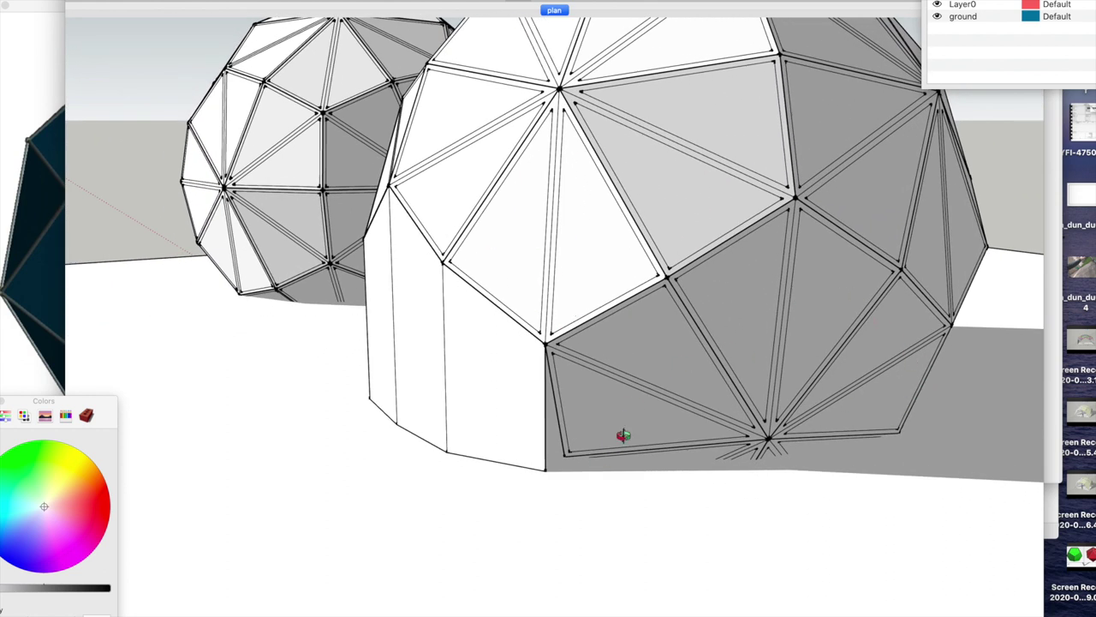
left_click_drag(529, 469, 680, 394)
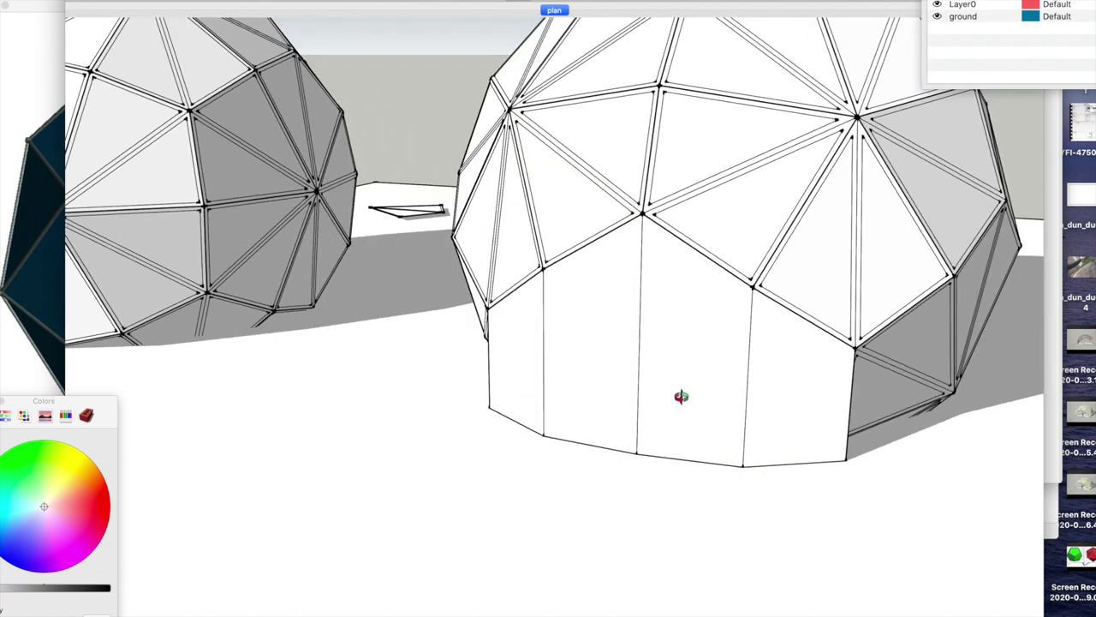
left_click_drag(702, 343, 664, 347)
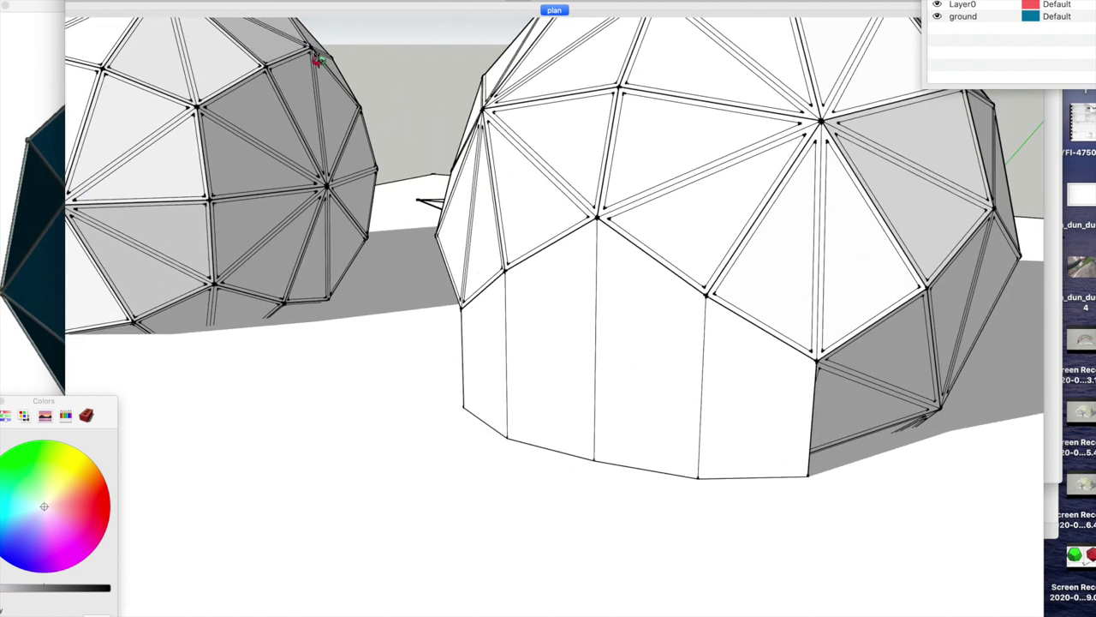
triple_click(629, 424)
scroll(590, 440, "down", 5)
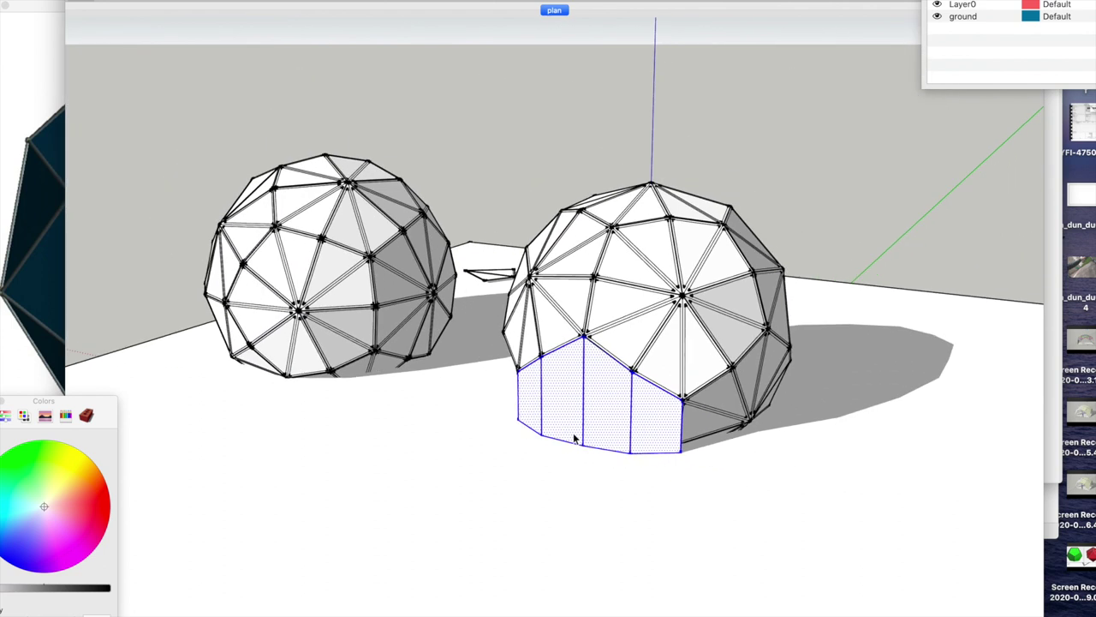
middle_click_drag(564, 48, 653, 399)
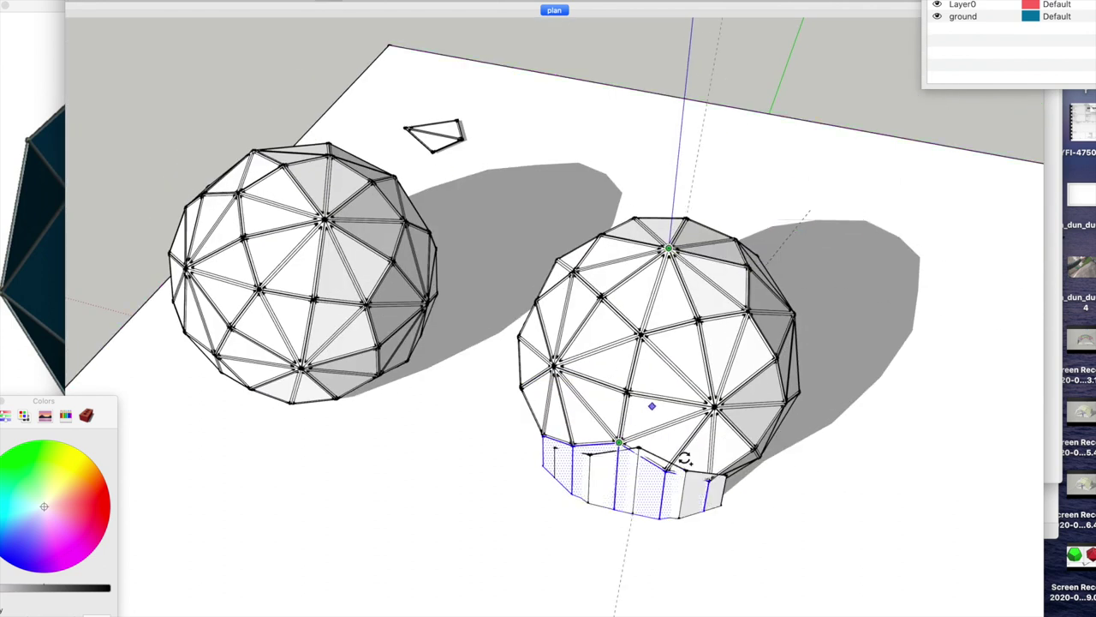
scroll(752, 402, "down", 2)
scroll(751, 403, "up", 4)
middle_click_drag(751, 402, 710, 317)
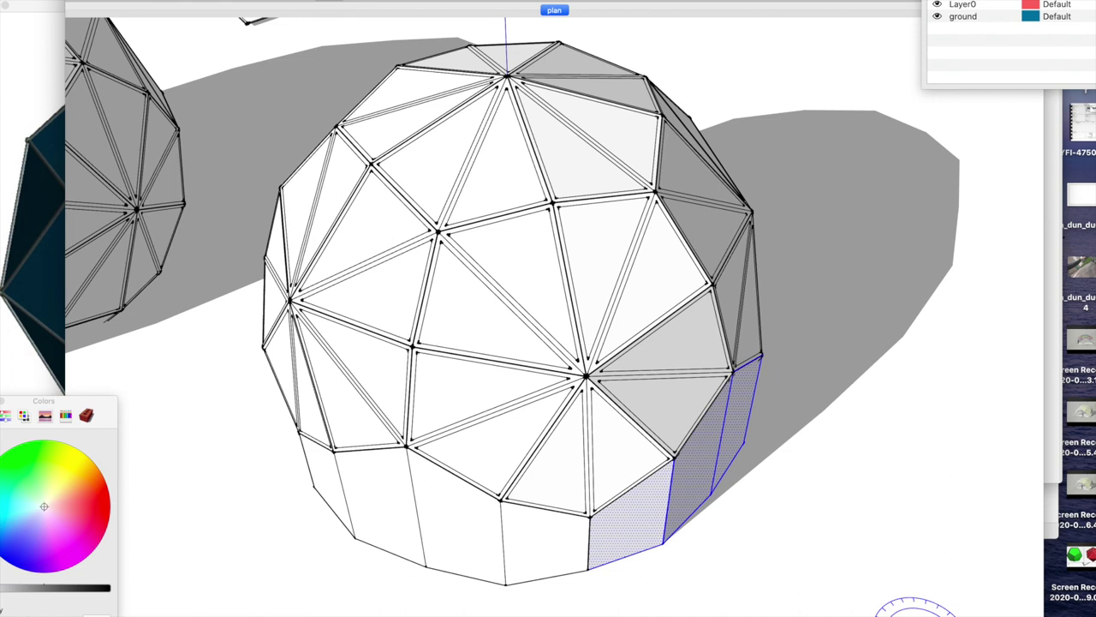
mouse_move(600, 109)
middle_mouse_down()
mouse_move(680, 276)
mouse_move(609, 320)
mouse_move(485, 327)
mouse_move(528, 322)
middle_mouse_up()
middle_click_drag(587, 340, 609, 321)
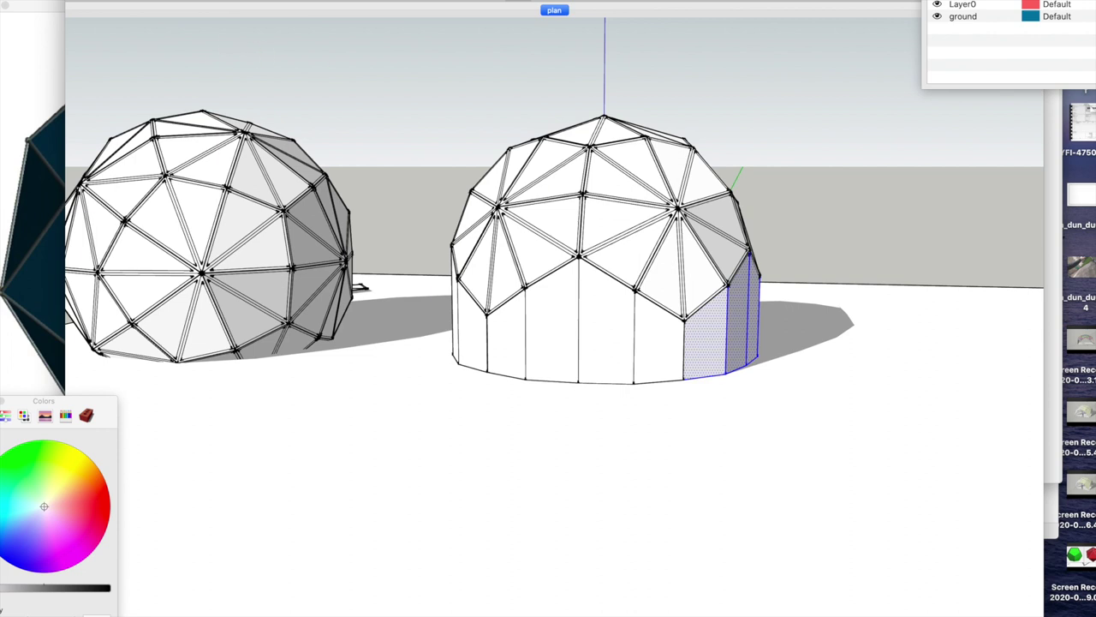
left_click(391, 120)
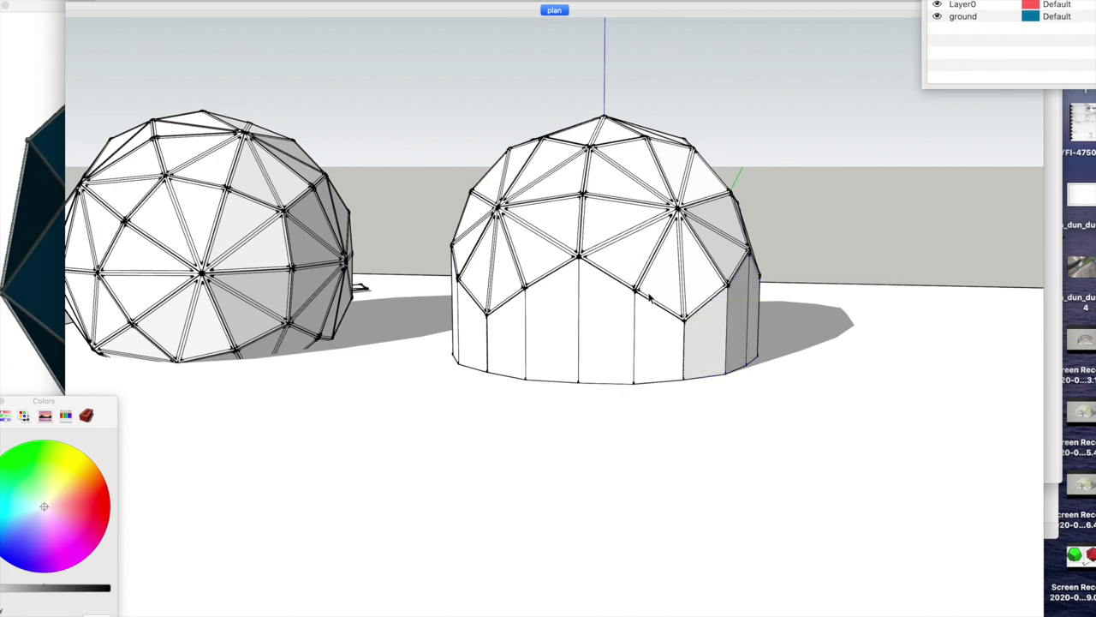
scroll(579, 168, "up", 3)
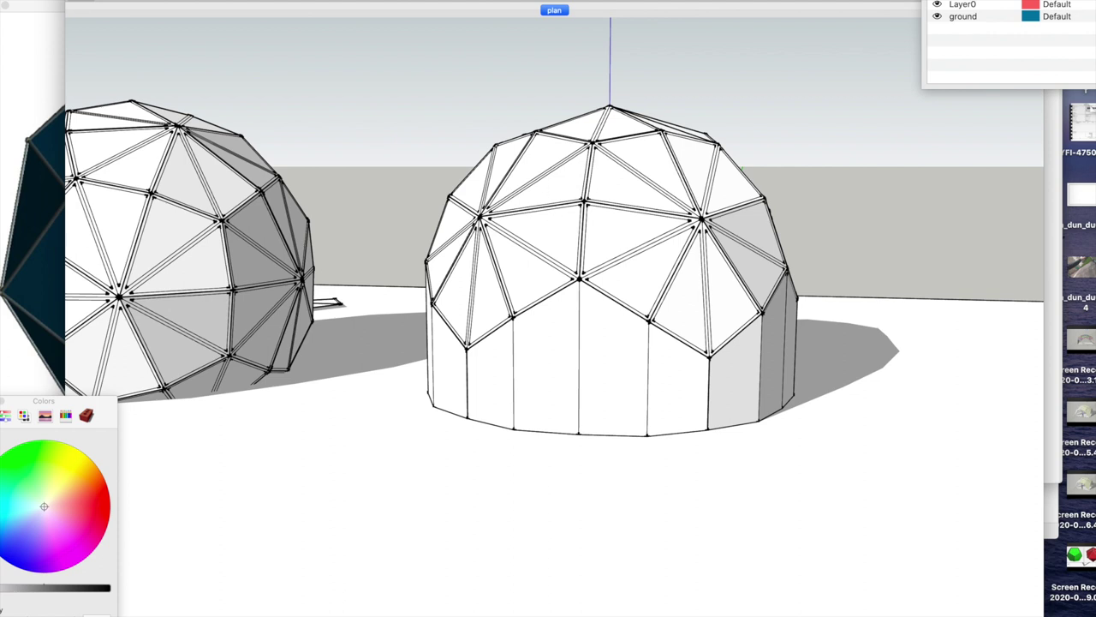
middle_click_drag(511, 321, 617, 331)
scroll(610, 339, "up", 3)
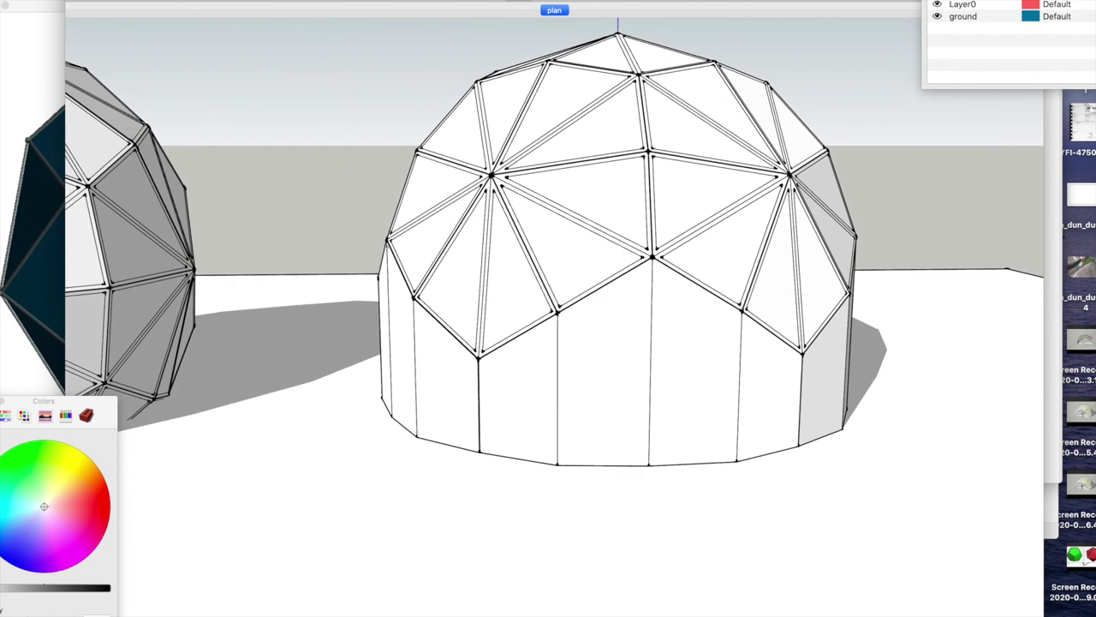
left_click(724, 417)
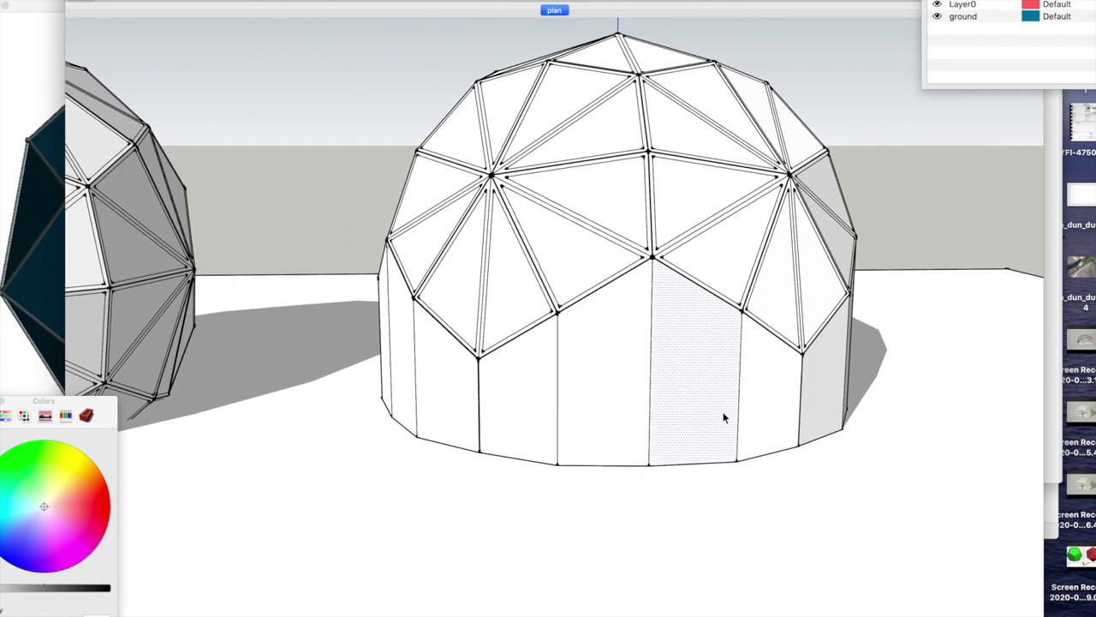
left_click(647, 388)
double_click(647, 289)
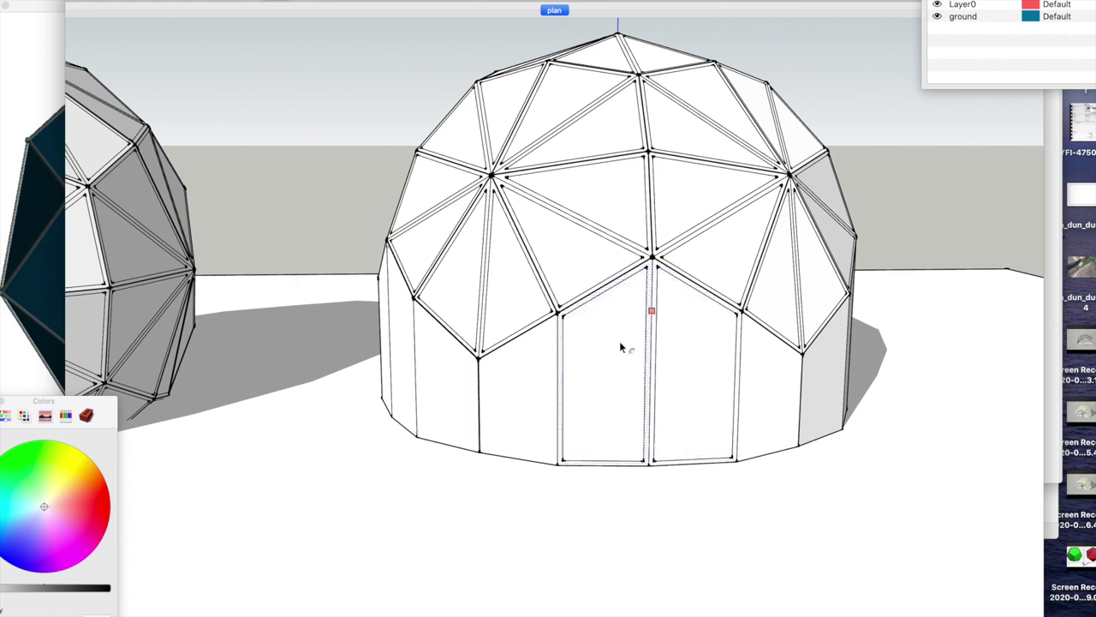
double_click(557, 358)
double_click(768, 385)
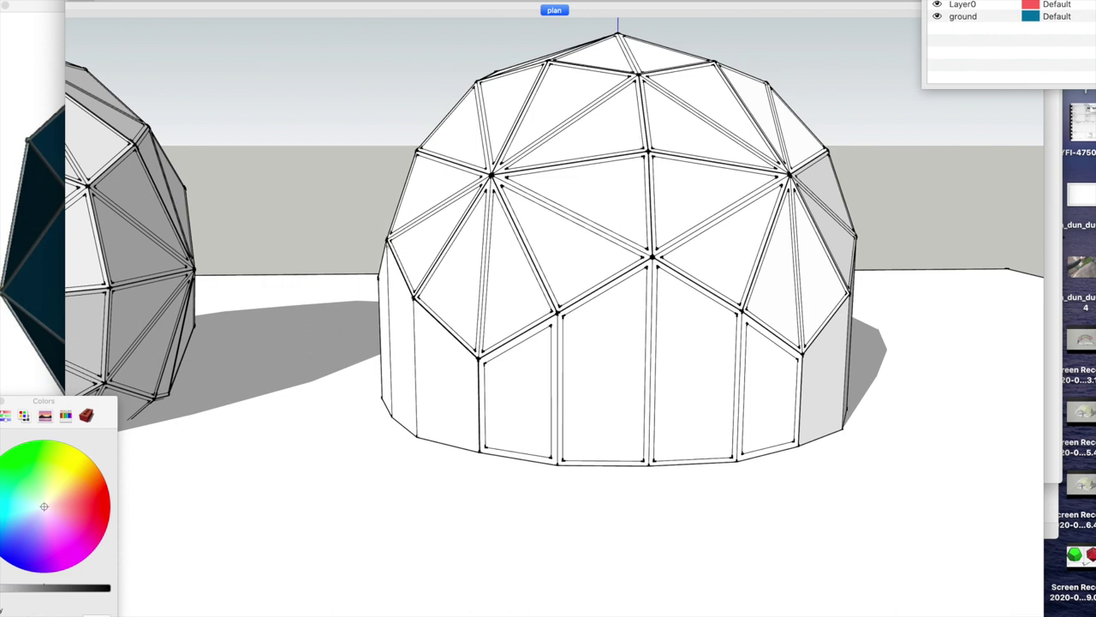
middle_click_drag(655, 256, 588, 277)
middle_click_drag(556, 374, 569, 380)
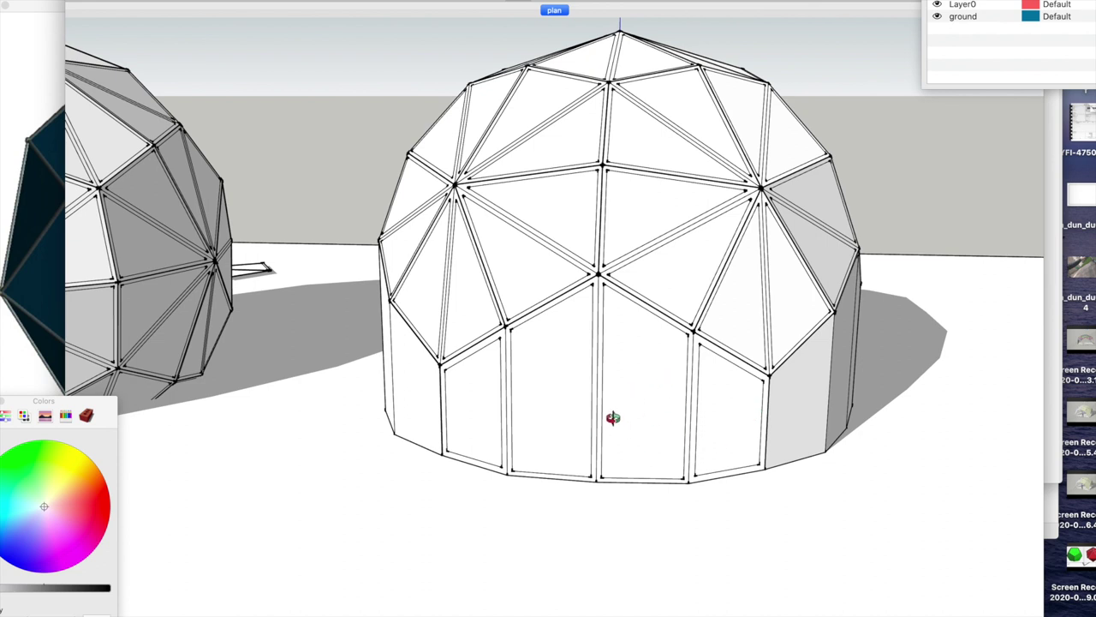
scroll(628, 386, "up", 3)
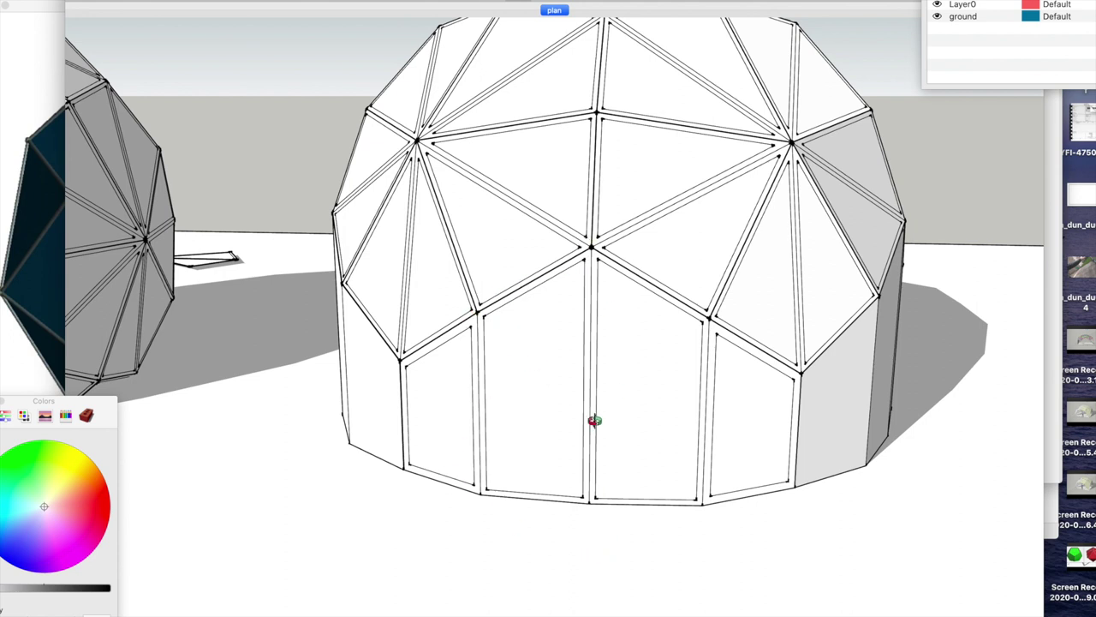
left_click_drag(587, 414, 643, 408)
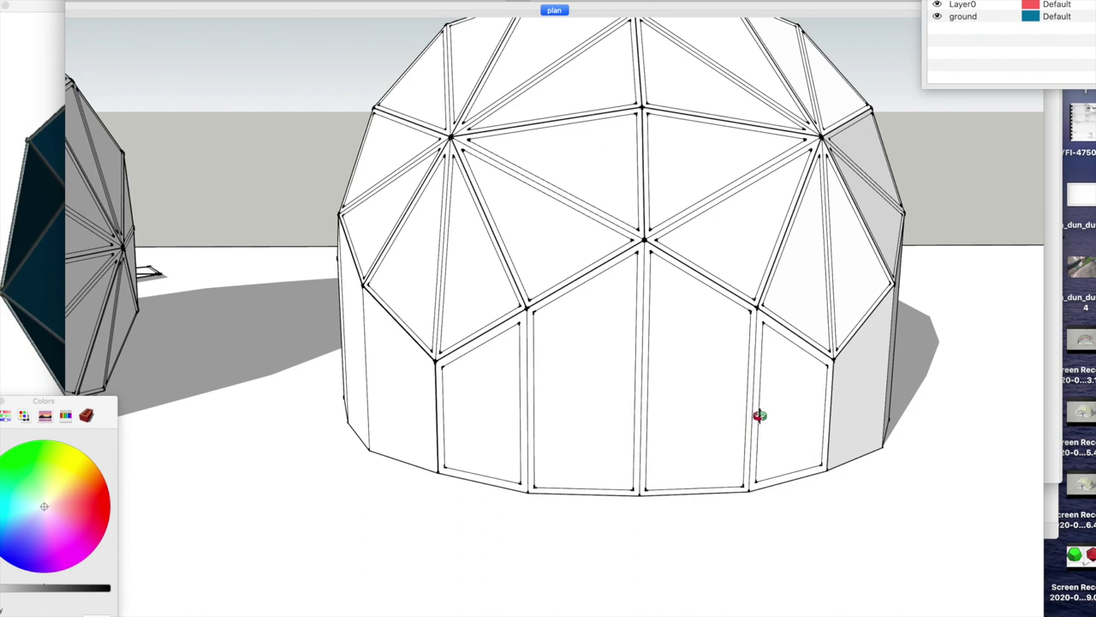
scroll(812, 433, "down", 10)
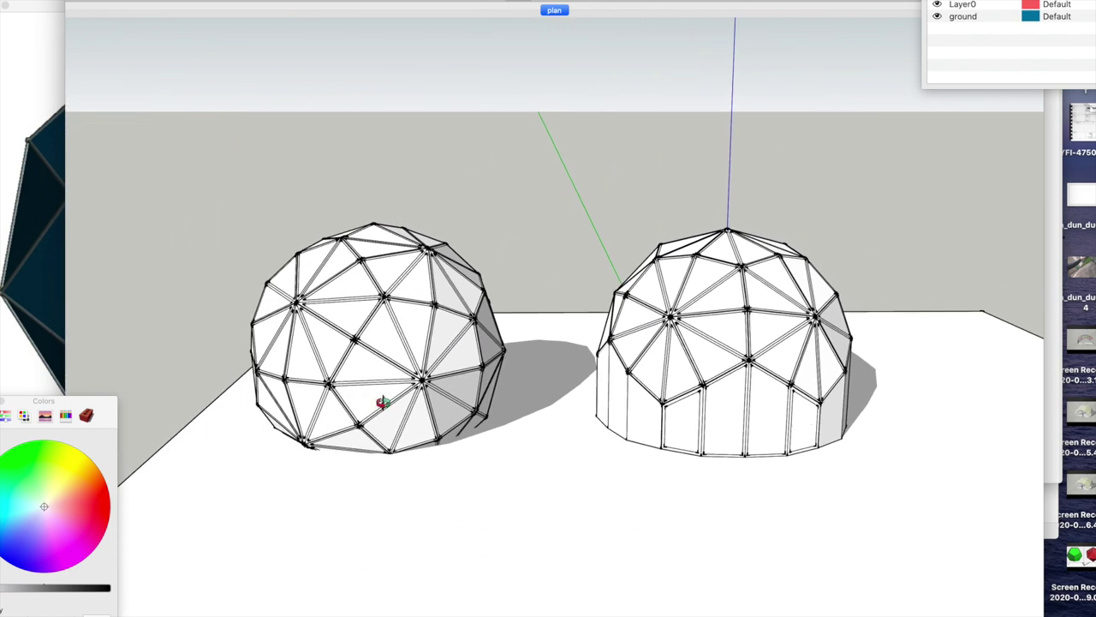
Step: Push/Pull the ground face upward to bury the bases of both domes
scroll(343, 392, "up", 3)
left_click_drag(343, 391, 370, 276)
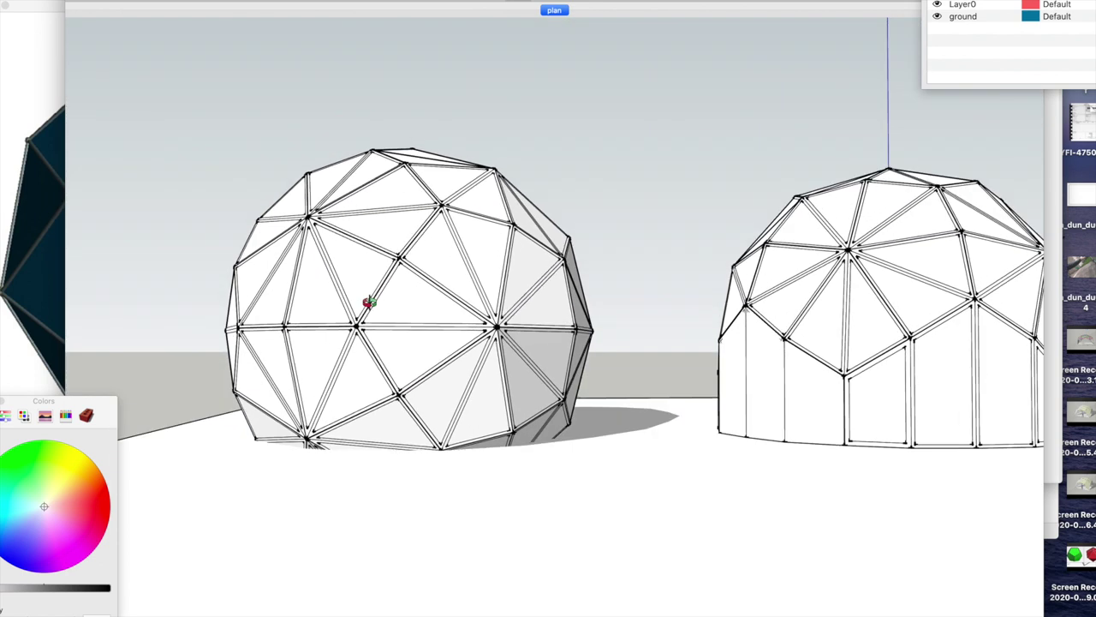
middle_click_drag(369, 301, 483, 533)
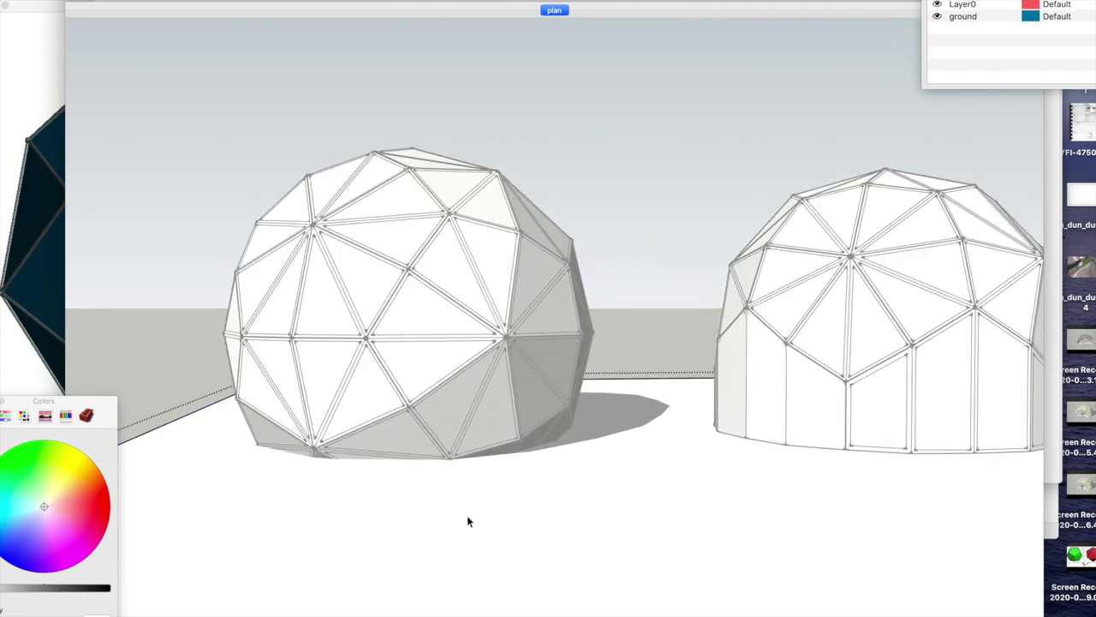
left_click(357, 465)
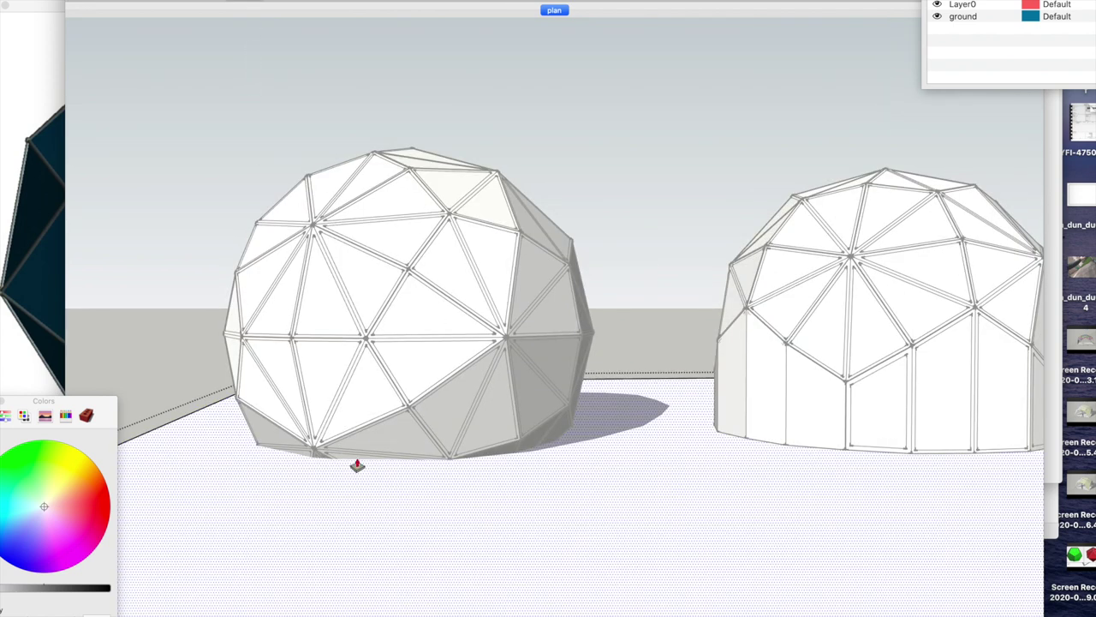
left_click_drag(360, 472, 368, 350)
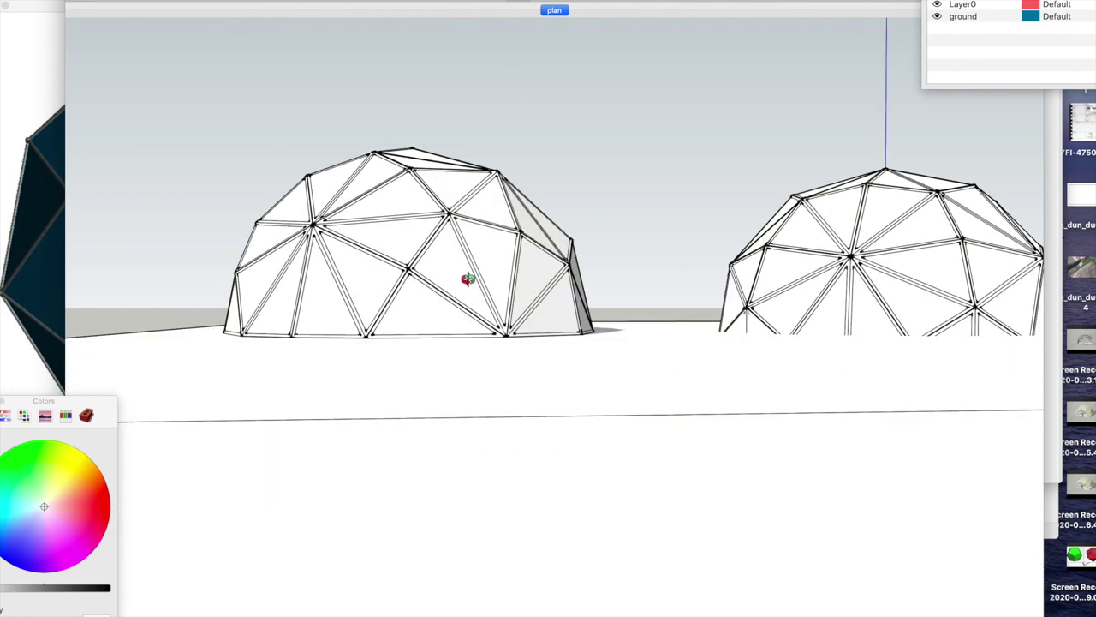
Step: From an overhead view, box-select the whole left dome
mouse_move(468, 279)
middle_mouse_down()
mouse_move(577, 374)
mouse_move(453, 367)
mouse_move(665, 455)
mouse_move(874, 277)
mouse_move(683, 362)
mouse_move(80, 29)
middle_mouse_up()
scroll(438, 367, "up", 2)
left_click_drag(175, 188, 557, 585)
scroll(415, 364, "up", 3)
key("q")
scroll(435, 511, "down", 8)
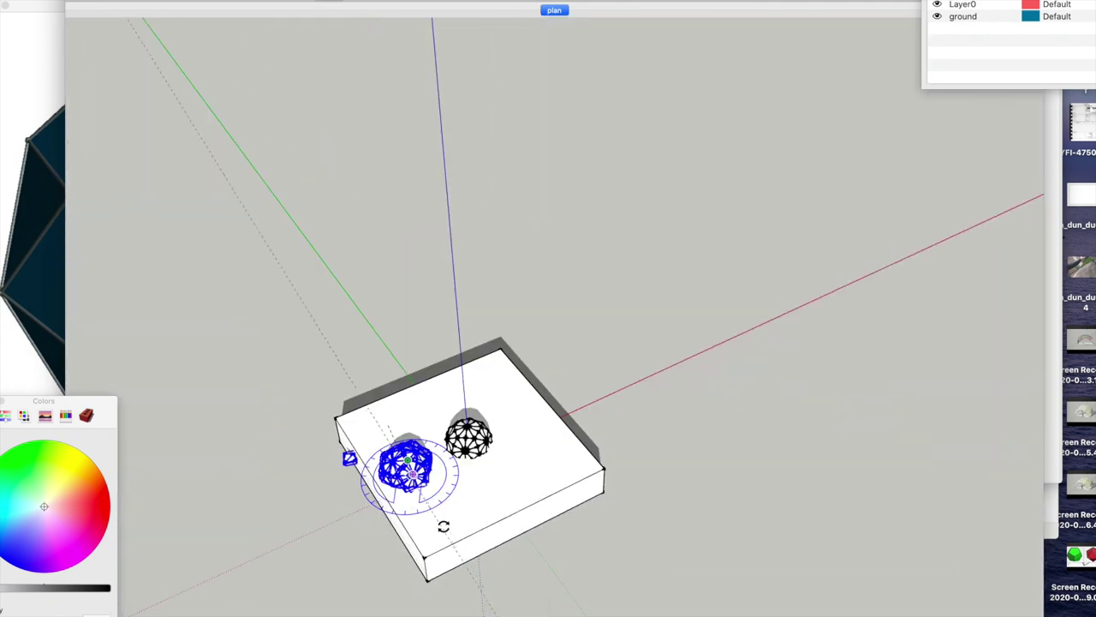
scroll(429, 479, "up", 10)
Step: Draw a triangular porch outline at the plain dome's base
key("Escape")
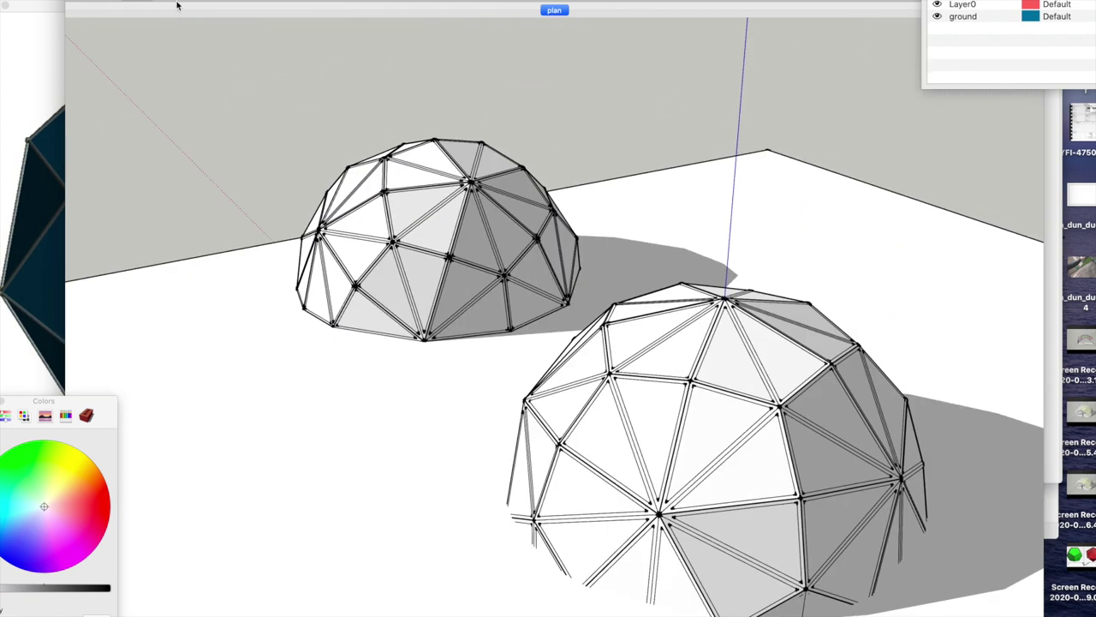
scroll(249, 274, "up", 3)
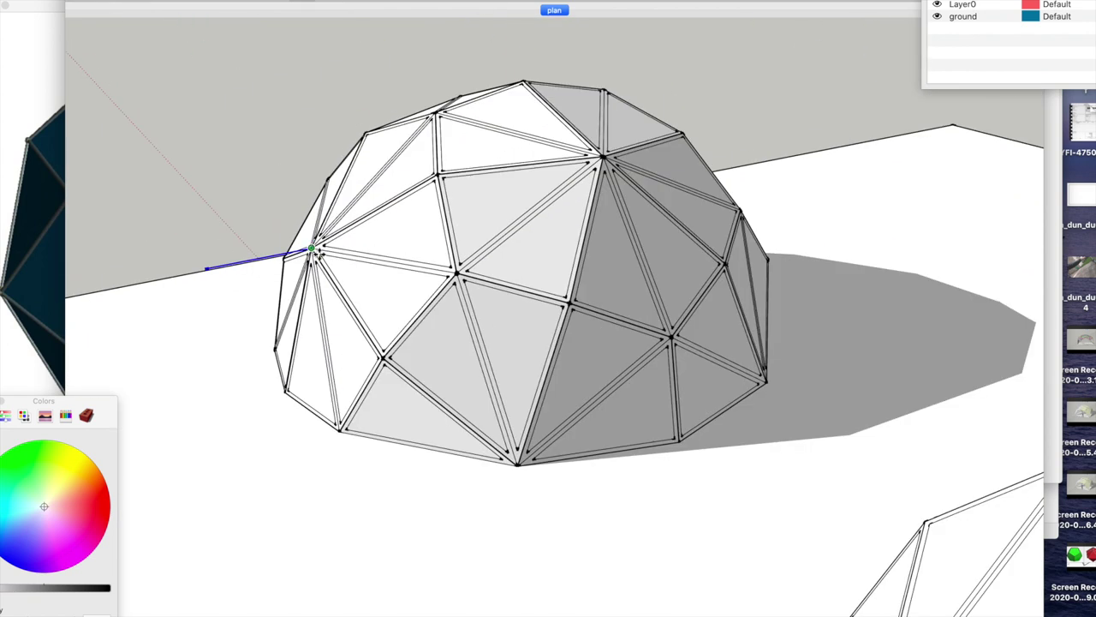
mouse_move(314, 248)
middle_mouse_down()
mouse_move(643, 172)
mouse_move(685, 458)
middle_mouse_up()
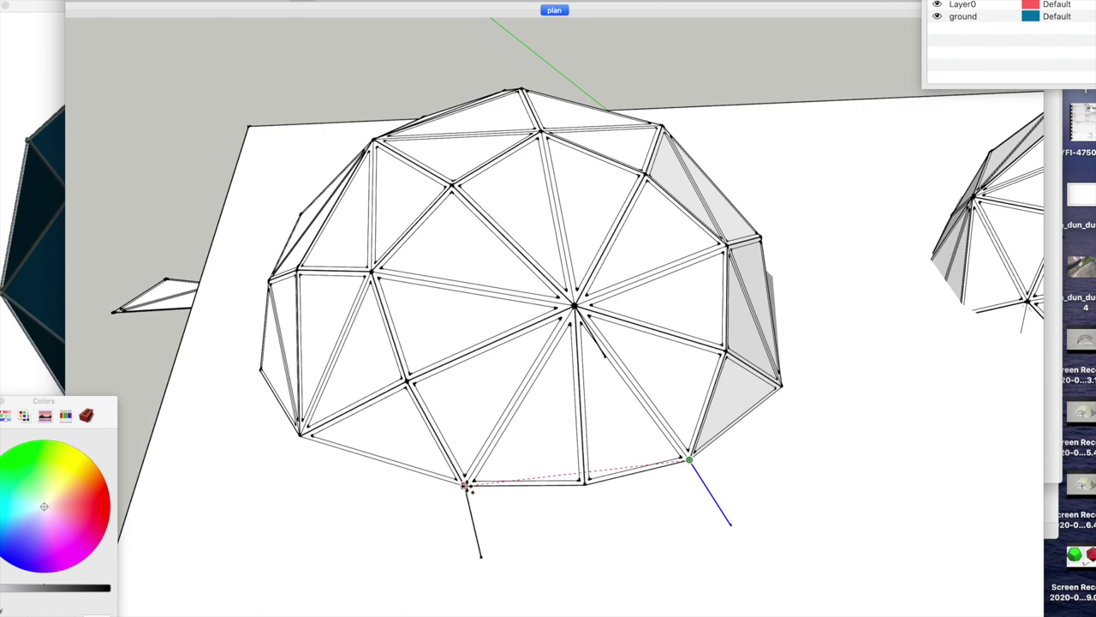
left_click(481, 557)
left_click(729, 523)
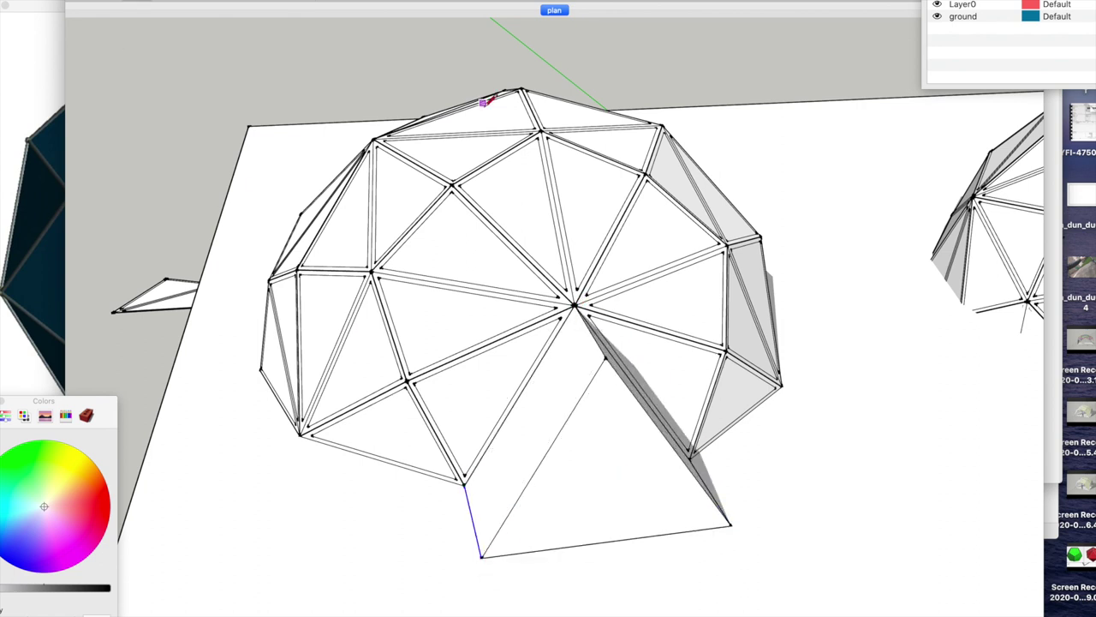
Step: Complete the porch's base edges and erase the leftover box faces and edges
mouse_move(489, 97)
middle_mouse_down()
mouse_move(861, 295)
mouse_move(879, 342)
mouse_move(693, 318)
middle_mouse_up()
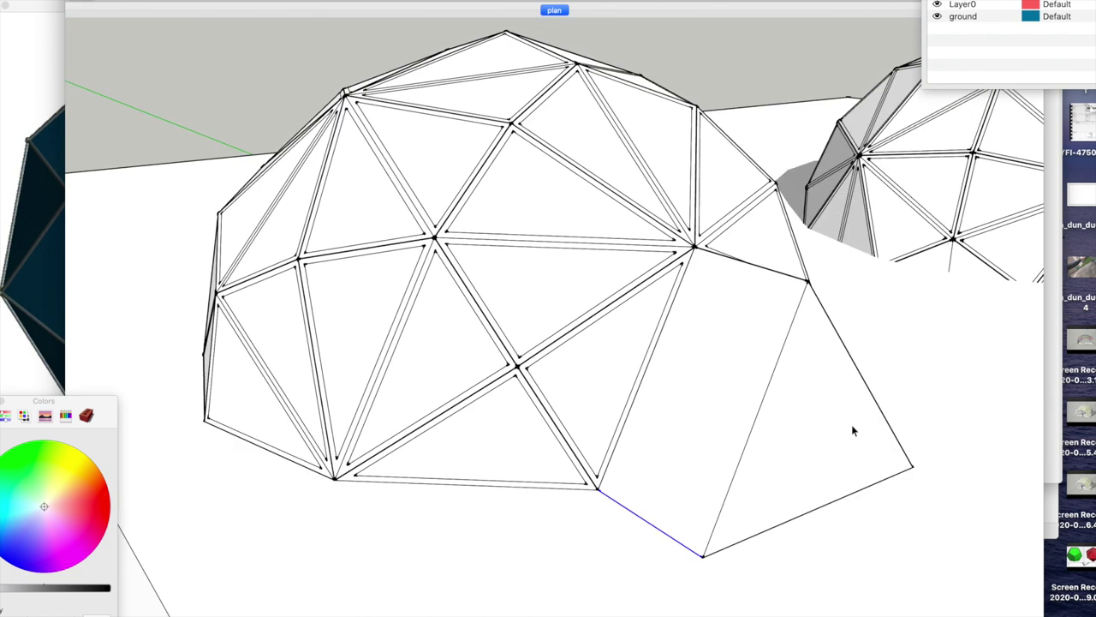
left_click(799, 418)
left_click(788, 494)
left_click(925, 448)
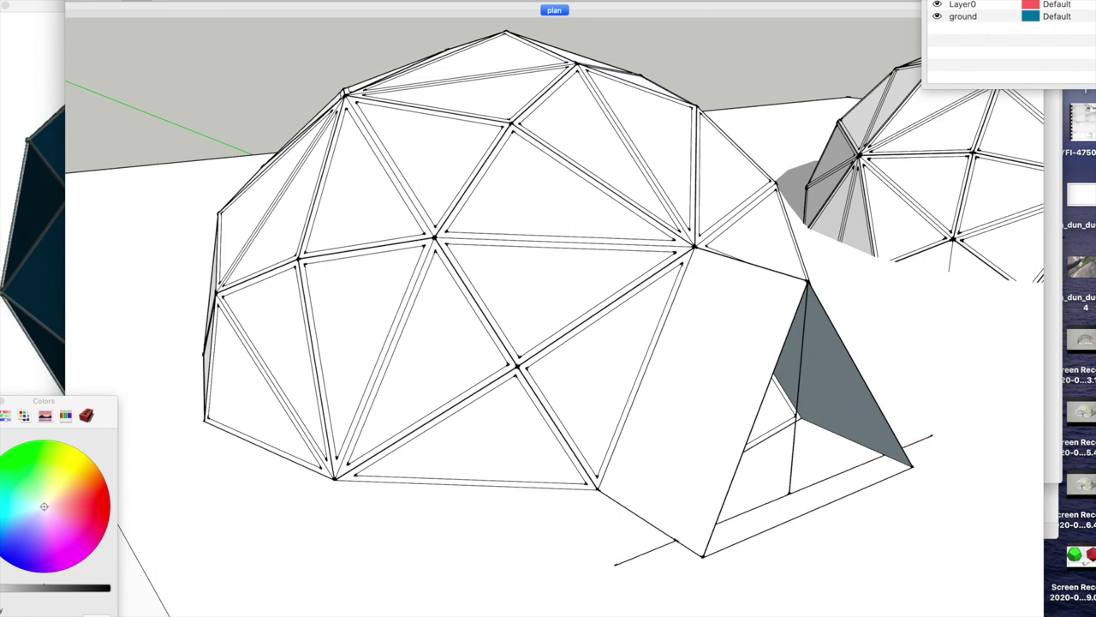
key("e")
mouse_move(925, 448)
left_mouse_down()
mouse_move(700, 563)
mouse_move(808, 281)
mouse_move(974, 443)
mouse_move(910, 445)
left_mouse_up()
left_click_drag(795, 337, 489, 325)
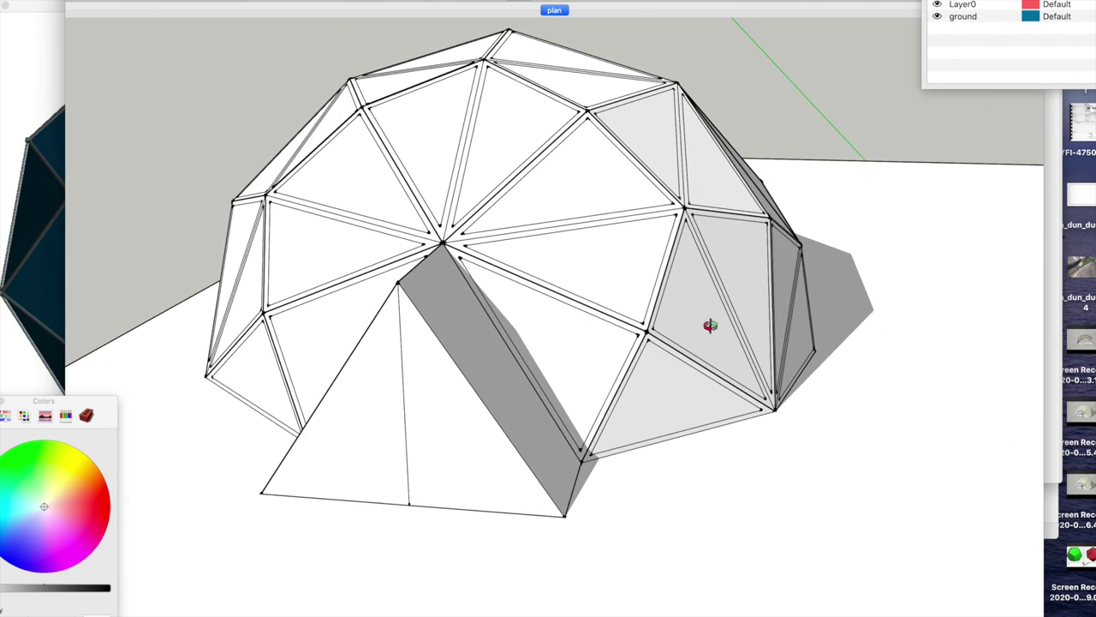
mouse_move(710, 326)
left_mouse_down()
mouse_move(614, 322)
mouse_move(637, 298)
mouse_move(425, 316)
mouse_move(517, 328)
mouse_move(489, 343)
mouse_move(695, 342)
mouse_move(740, 330)
mouse_move(718, 331)
left_mouse_up()
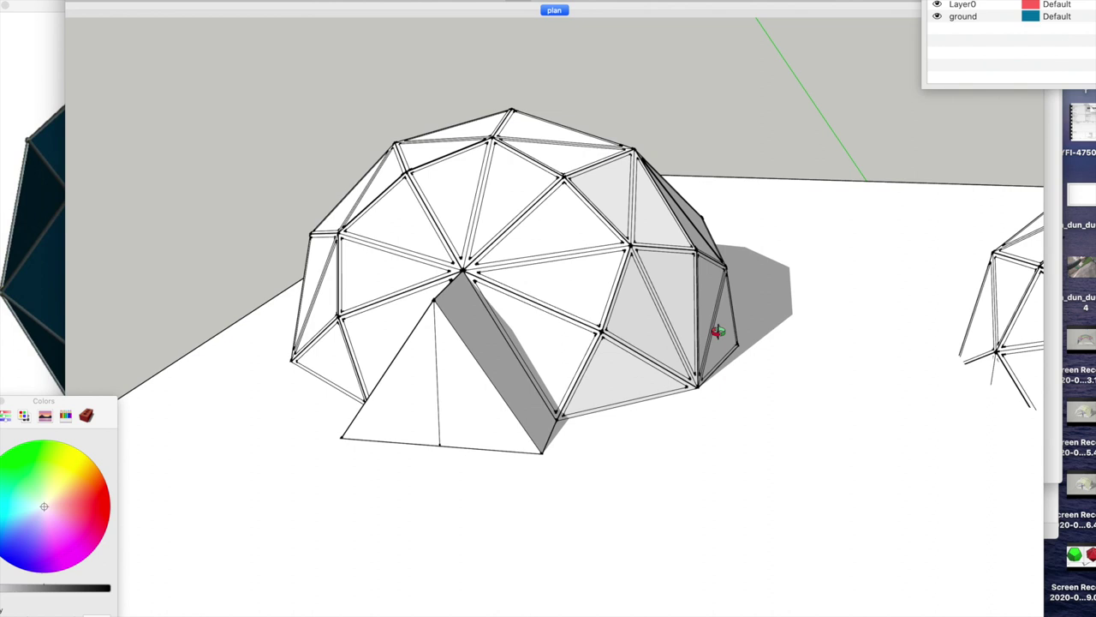
mouse_move(475, 320)
left_mouse_down()
mouse_move(616, 326)
mouse_move(480, 286)
mouse_move(525, 296)
mouse_move(622, 284)
mouse_move(528, 310)
left_mouse_up()
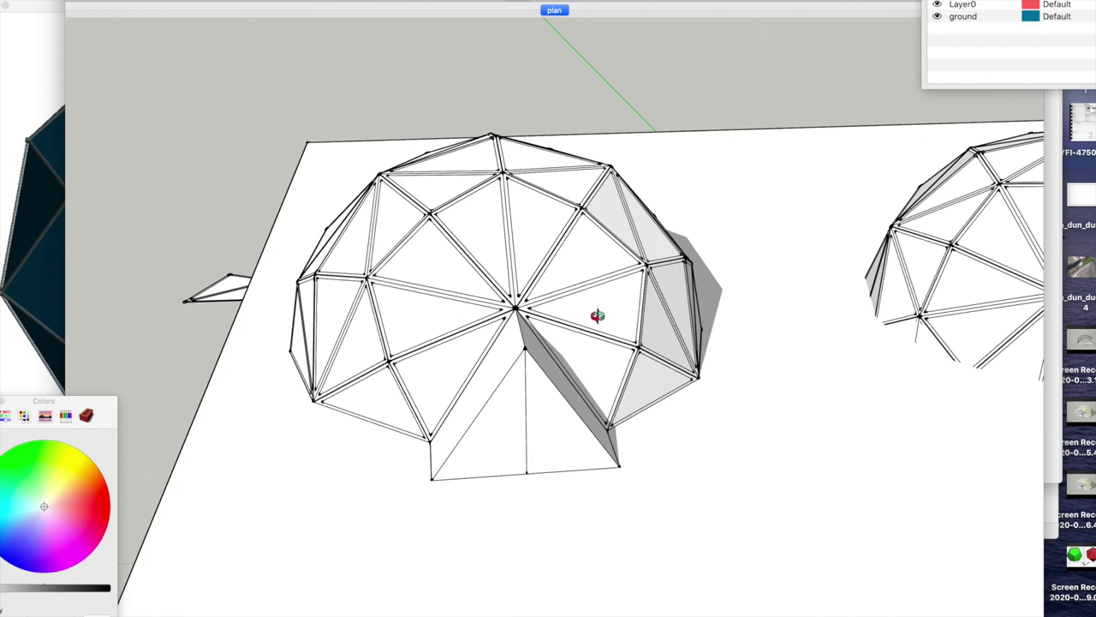
left_click_drag(597, 316, 570, 239)
scroll(506, 245, "up", 2)
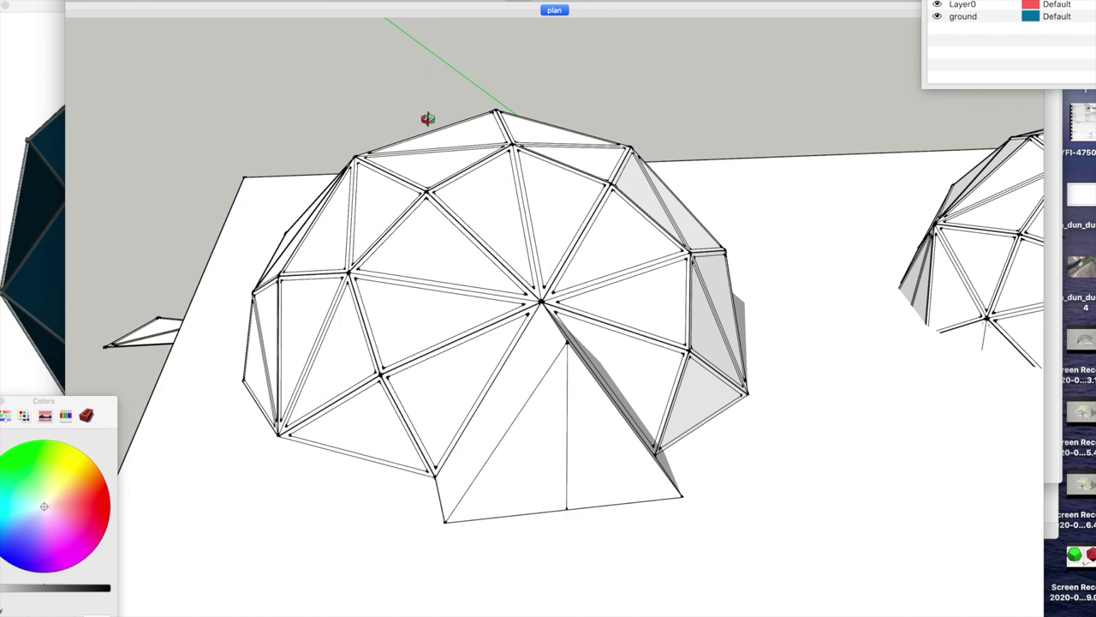
left_click_drag(460, 371, 442, 347)
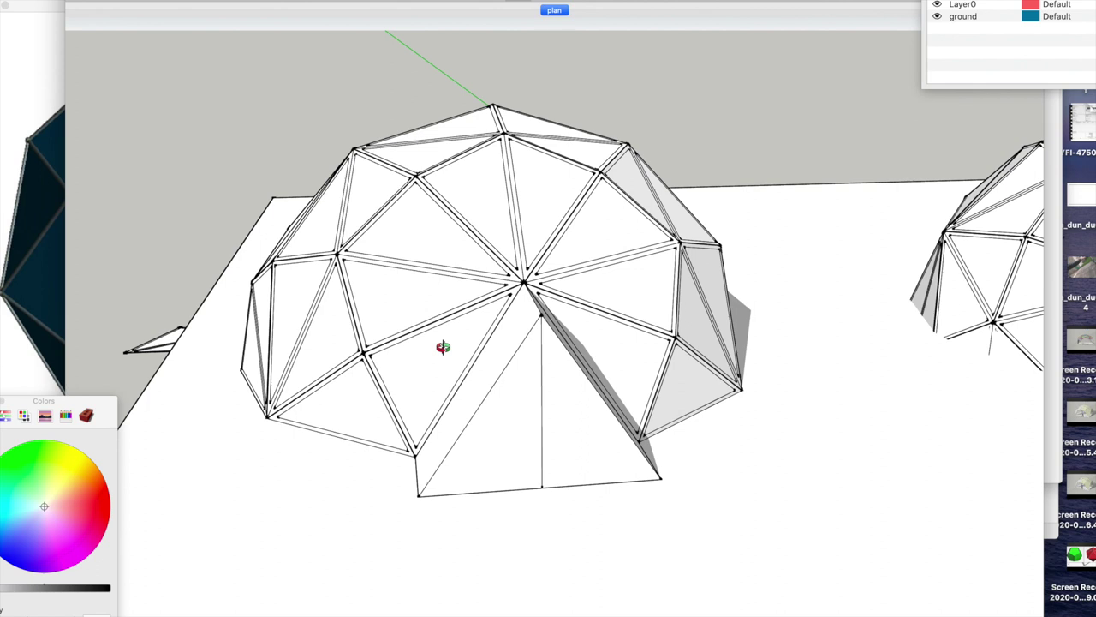
left_click_drag(578, 366, 382, 367)
left_click_drag(634, 365, 541, 318)
left_click_drag(463, 320, 521, 325)
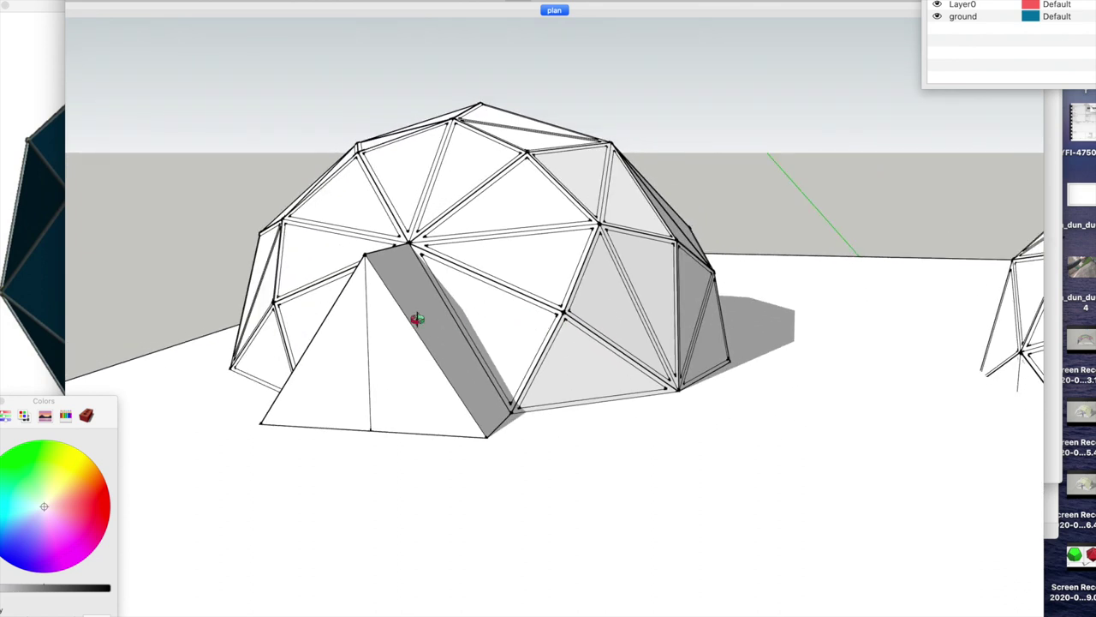
left_click_drag(416, 317, 632, 309)
left_click_drag(452, 311, 514, 306)
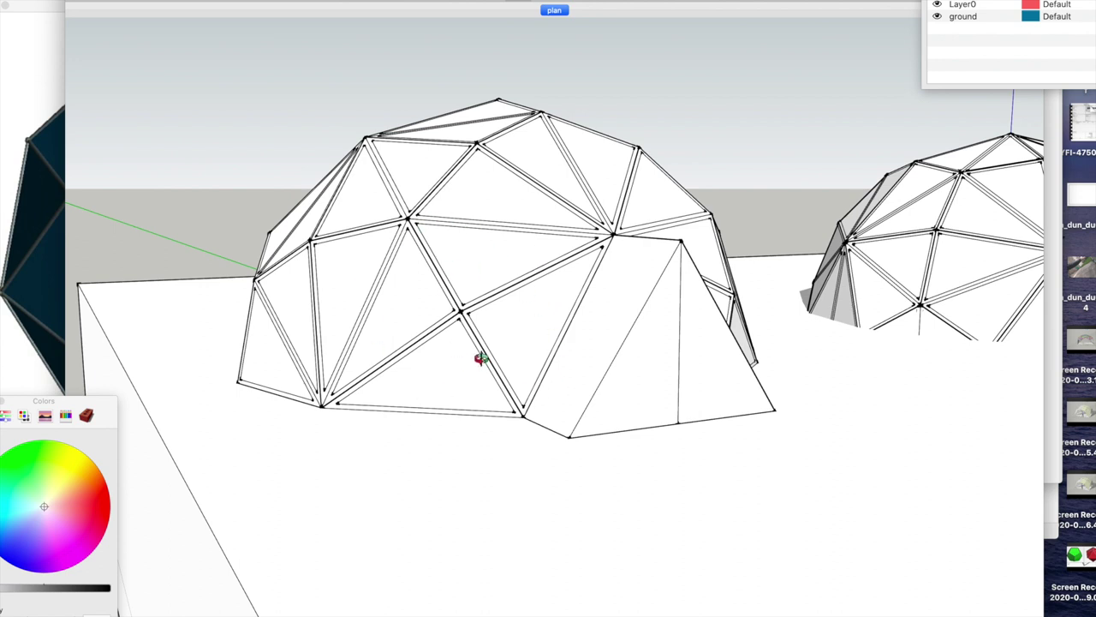
left_click_drag(482, 357, 478, 351)
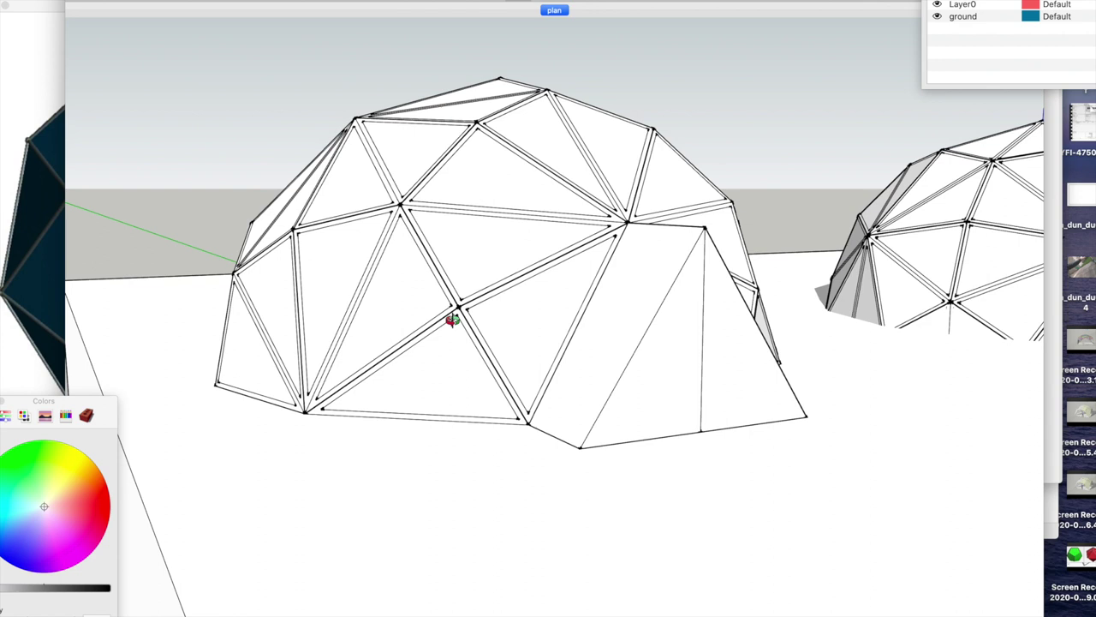
left_click_drag(623, 335, 511, 365)
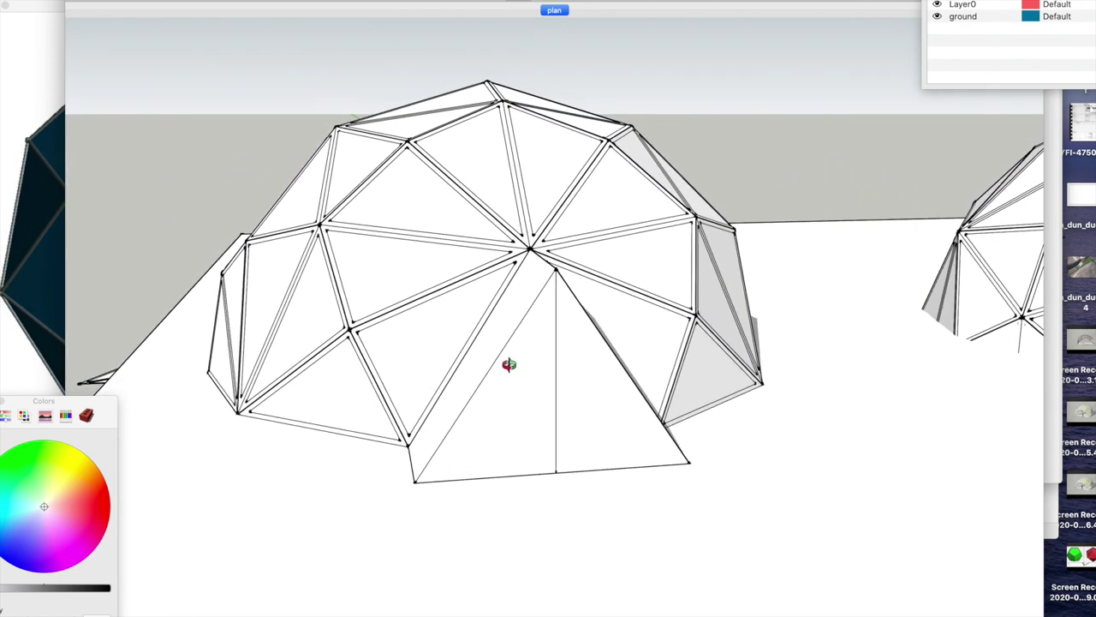
left_click_drag(663, 358, 460, 362)
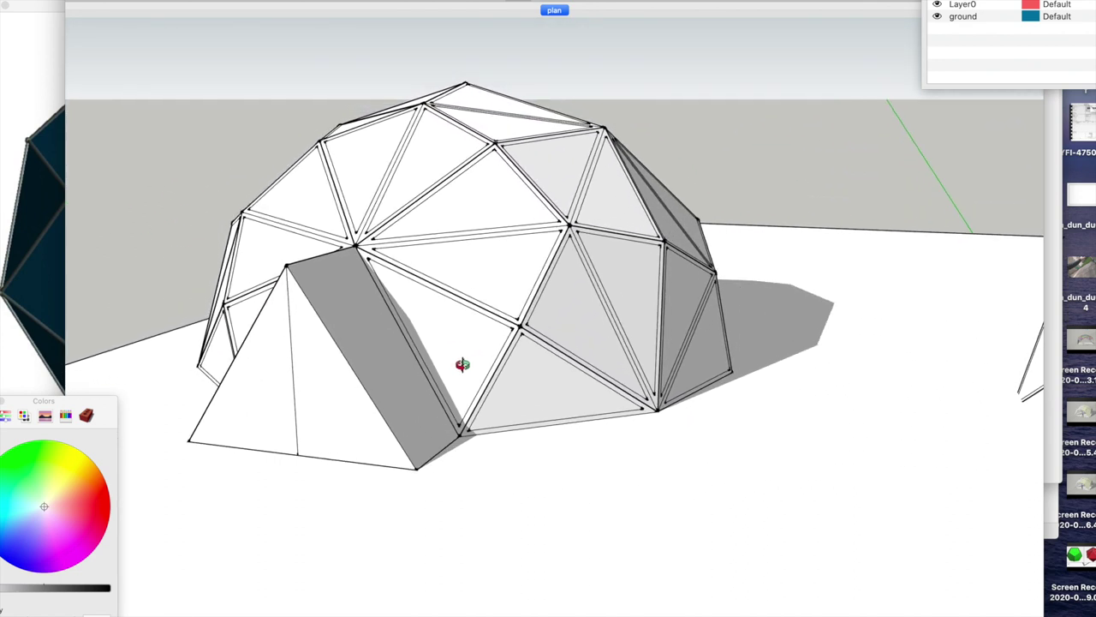
left_click_drag(561, 358, 519, 358)
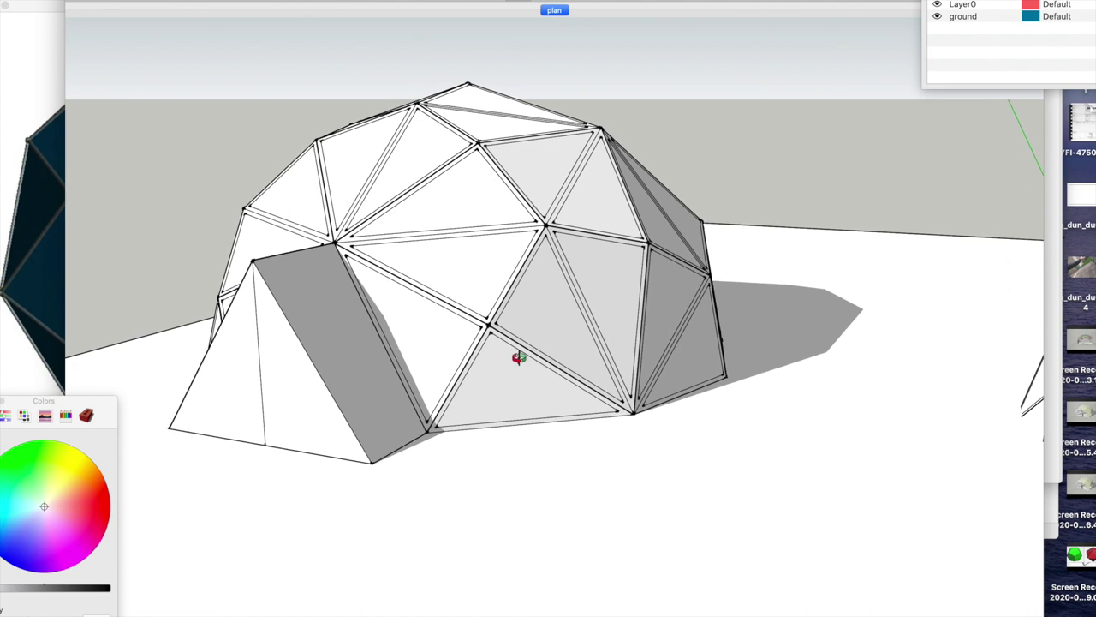